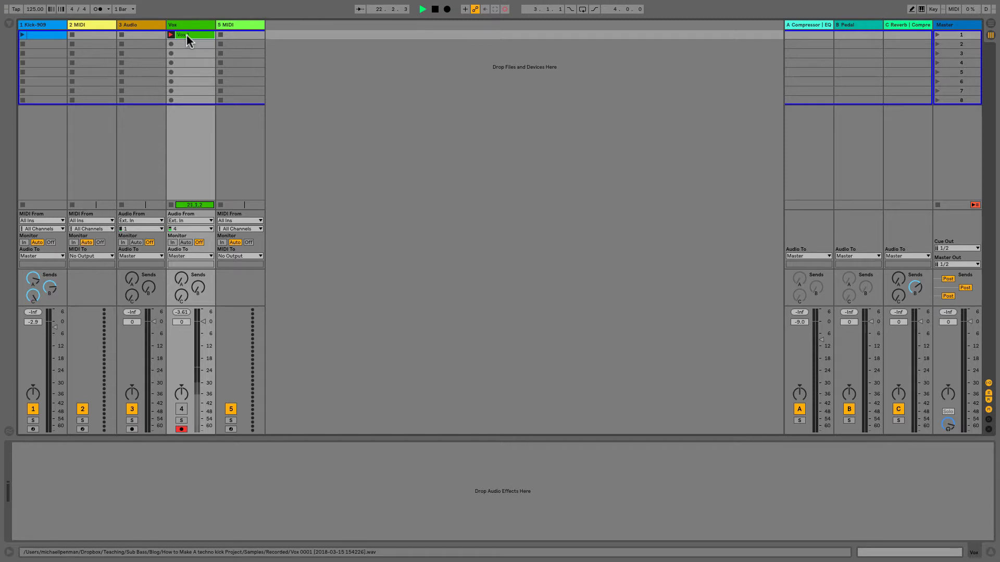
Step: Audition the kick clip on the first track and place the Kick-909 instrument on the second MIDI track
click(23, 35)
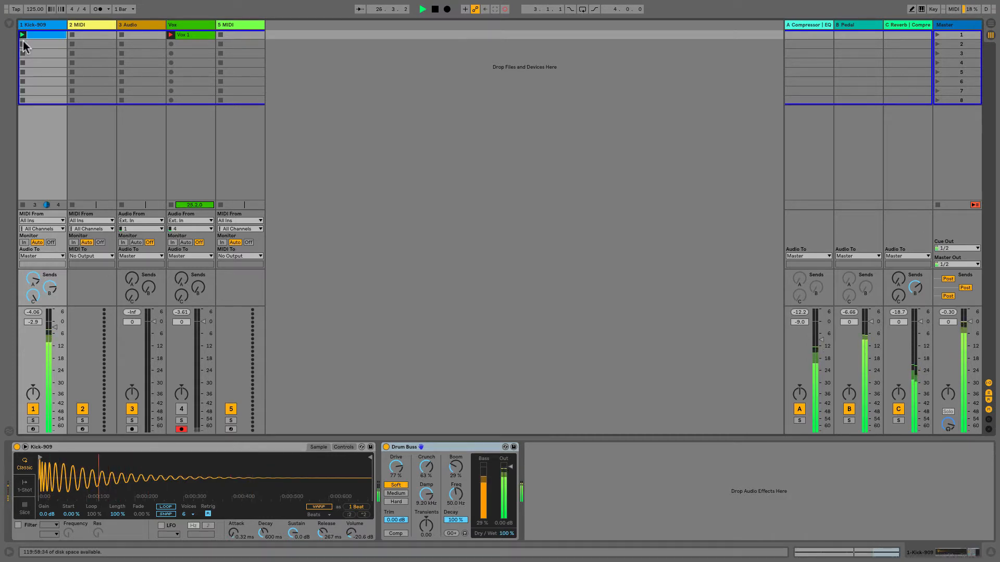
click(24, 44)
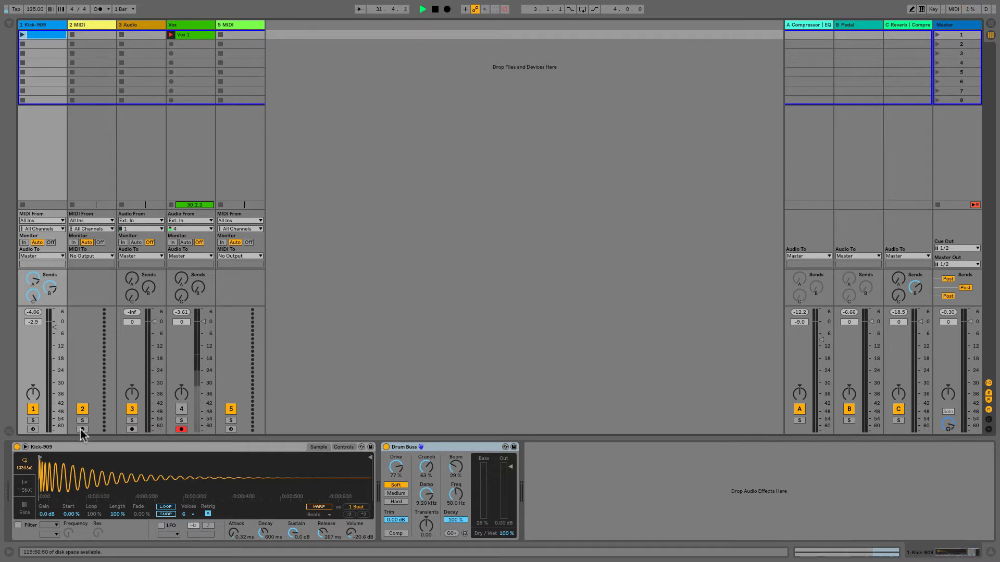
click(74, 447)
drag(73, 447, 83, 72)
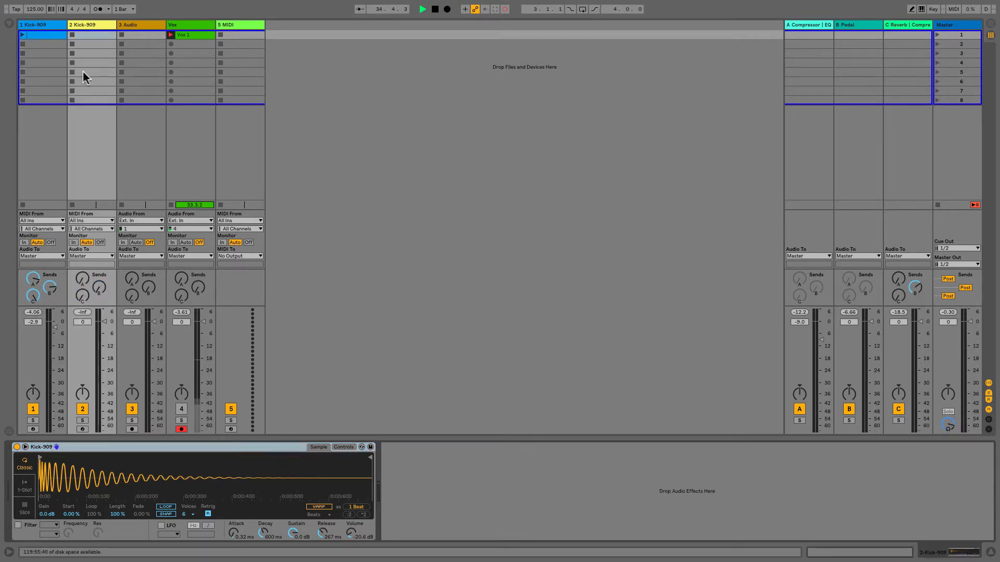
Step: Locate the Kick-909 sample in the browser, and list the Drums category with Drum Hits collapsed
right_click(126, 473)
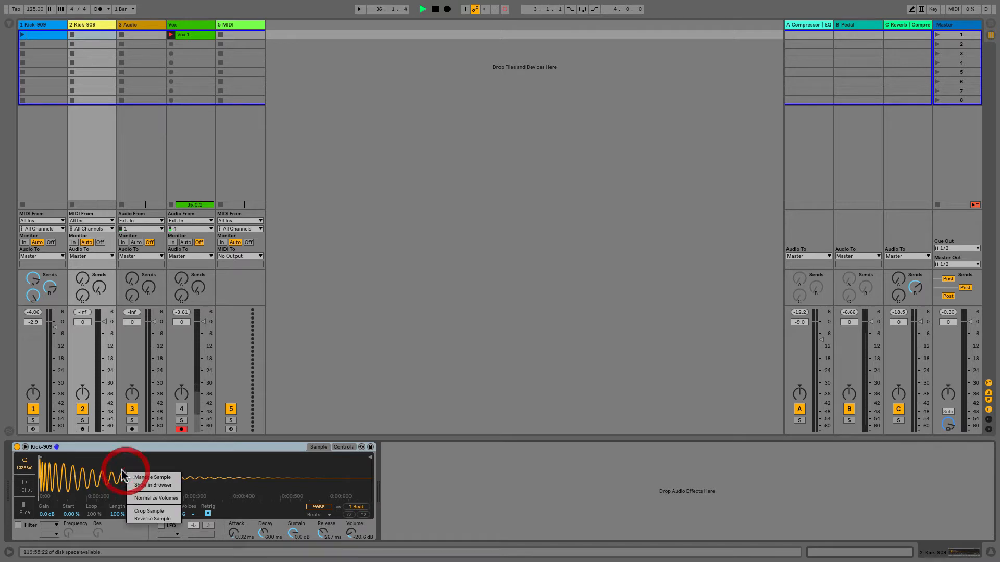
click(166, 485)
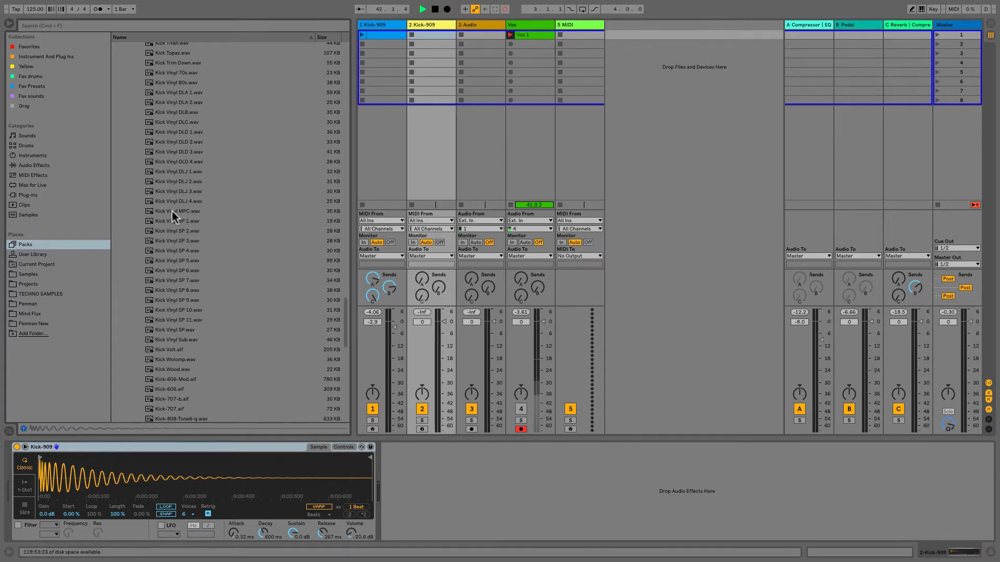
scroll(167, 210, up, 15)
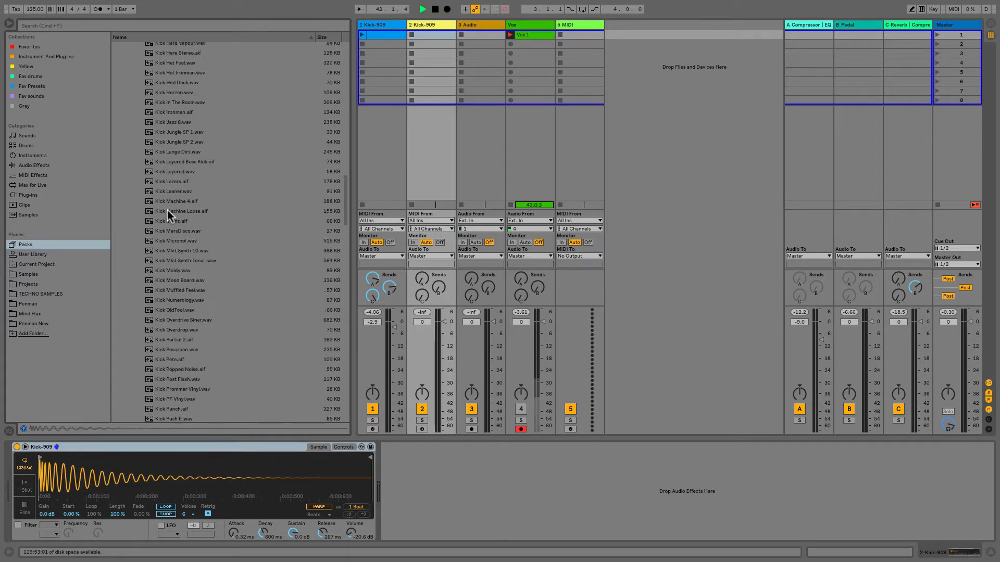
click(36, 143)
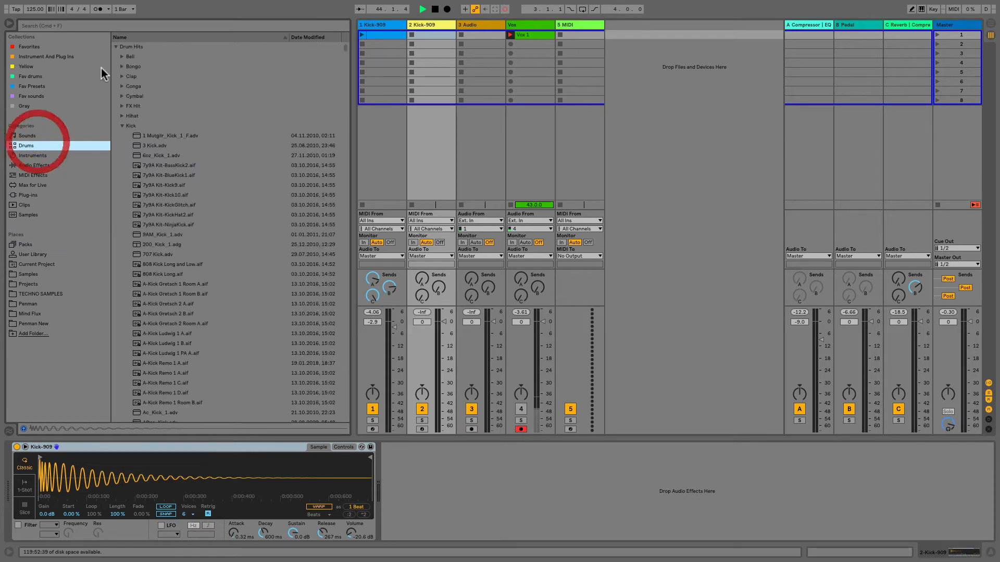
click(117, 47)
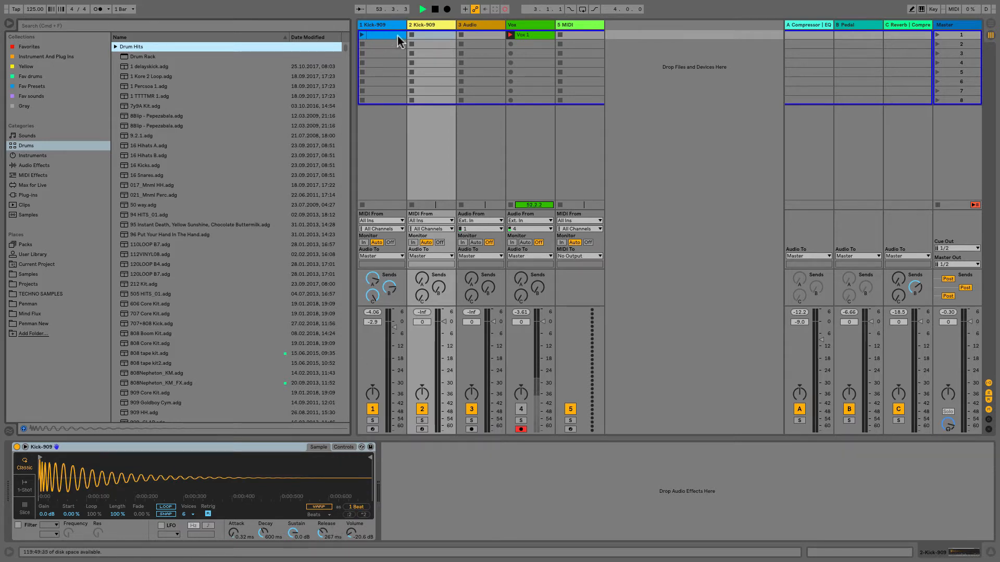
Step: Create a one-bar clip on the second track and fill it with four one-beat C3 notes
double_click(423, 36)
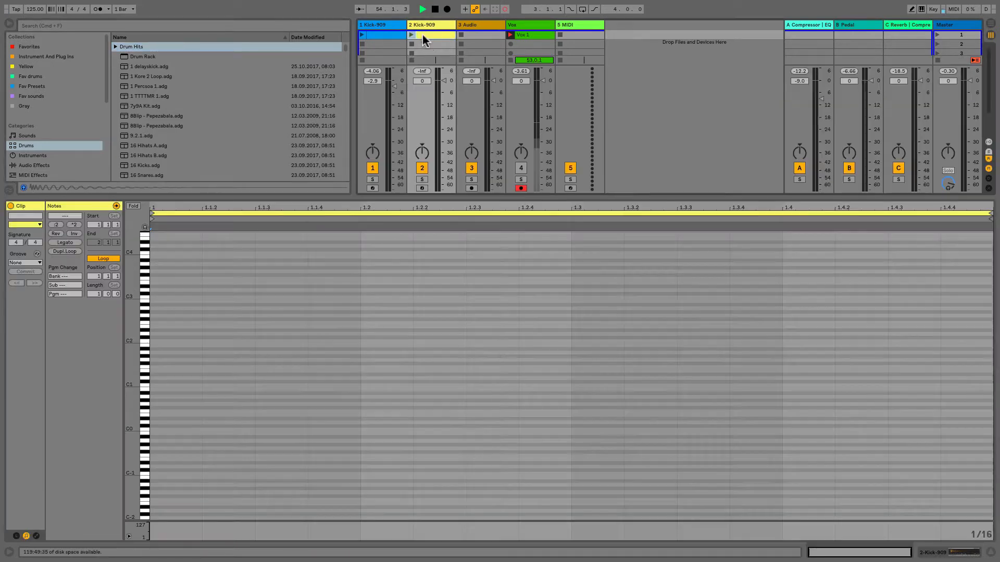
double_click(167, 298)
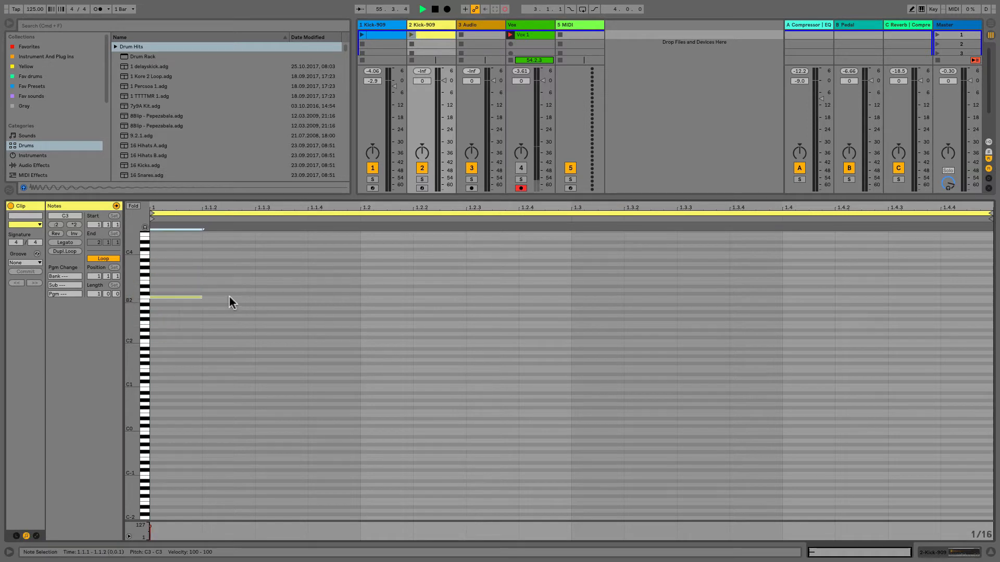
drag(203, 298, 356, 297)
key(super+d)
key(super+d)
key(super+d)
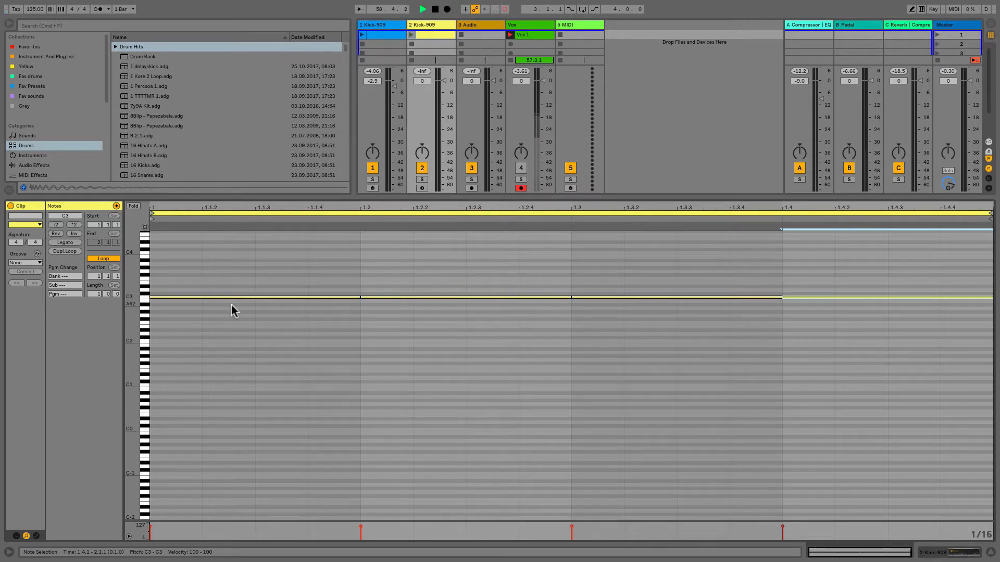
Step: Lower the velocity of the beat-two kick note to 80 and reduce the velocities of the notes on beats three and four
drag(134, 308, 139, 307)
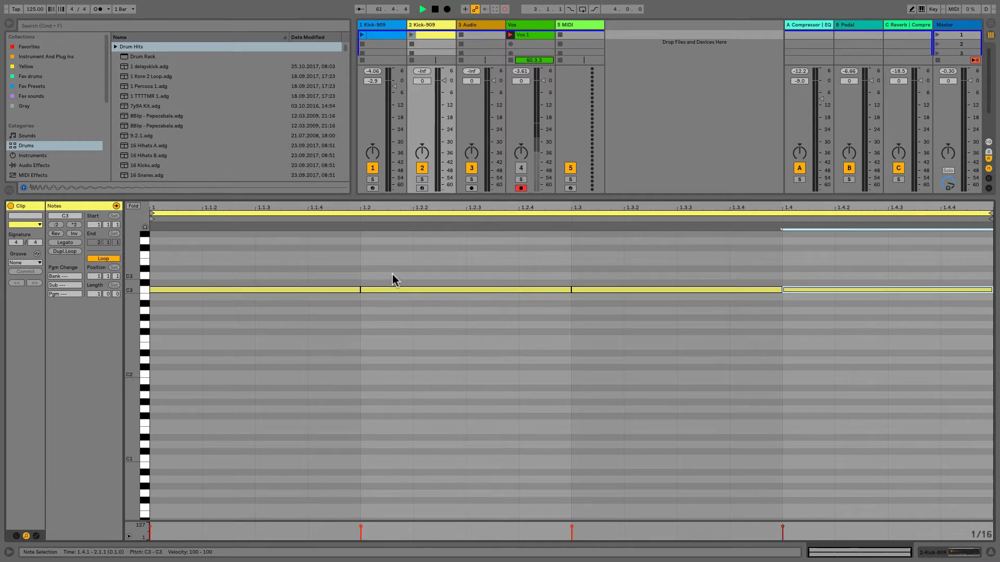
click(390, 289)
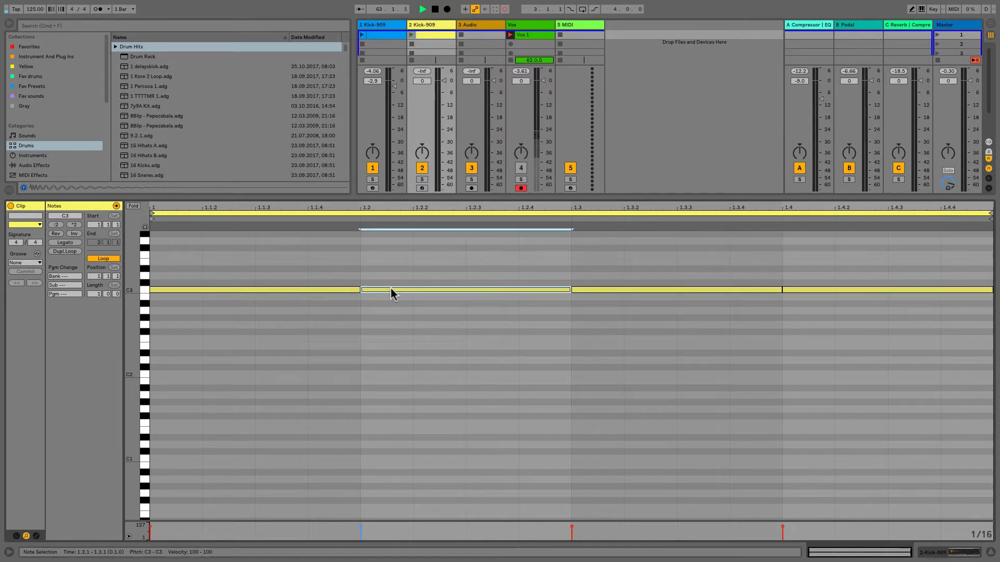
drag(392, 290, 392, 303)
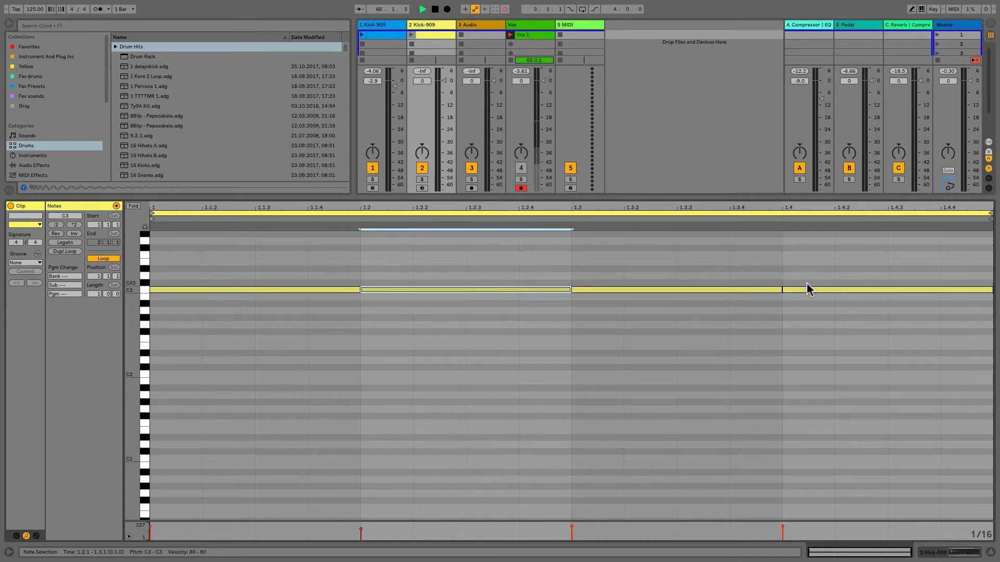
drag(806, 288, 757, 300)
Step: Play the new kick clip on the second track with its device chain shown, and stop playback
click(410, 36)
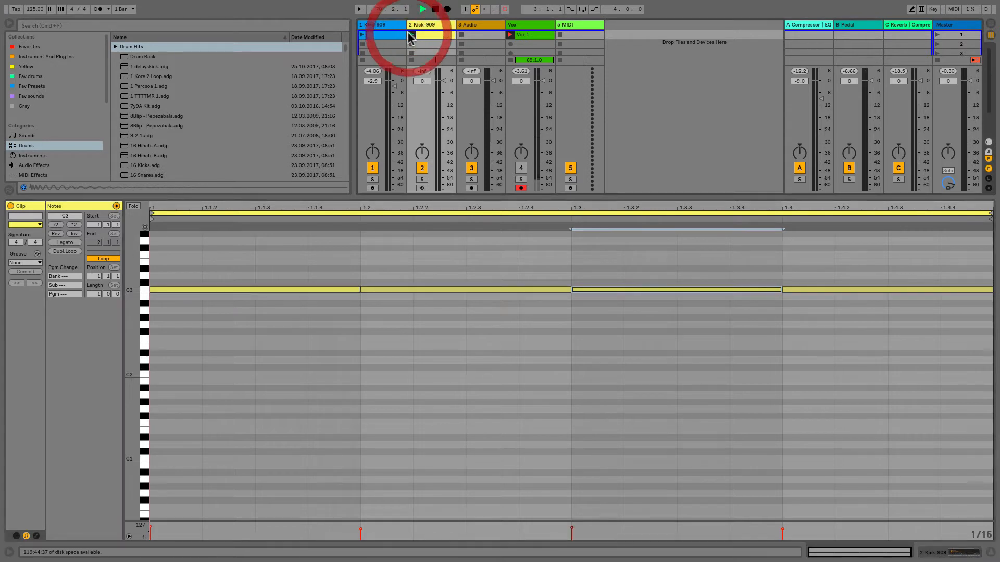
key(shift+Tab)
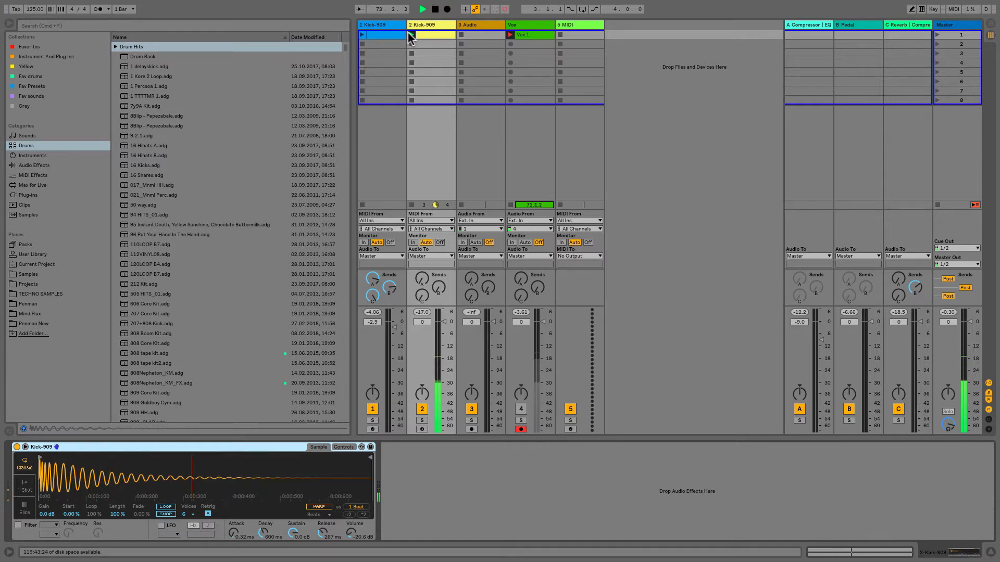
key(space)
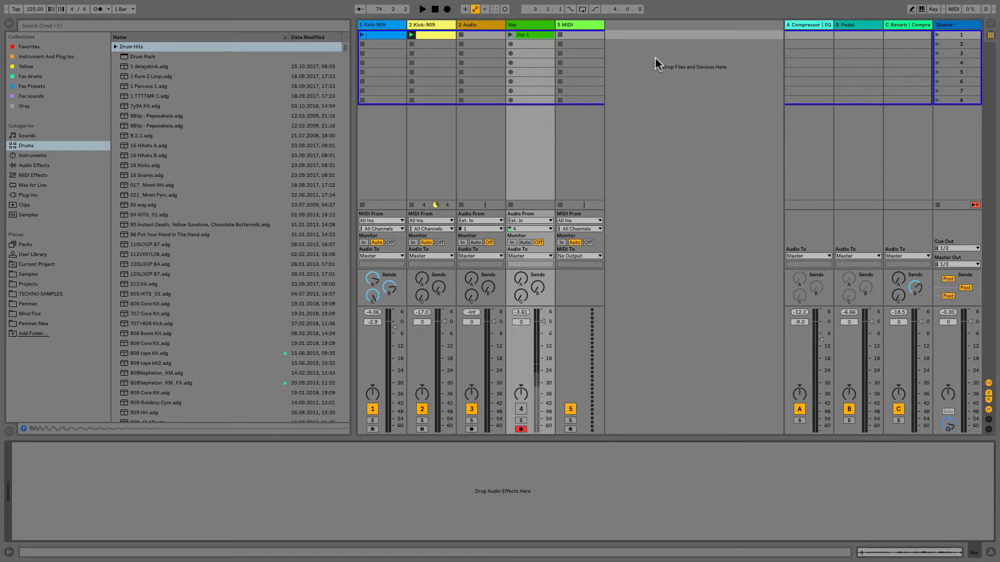
Step: Add three return tracks, D, E and F, to the set
key(super+alt+t)
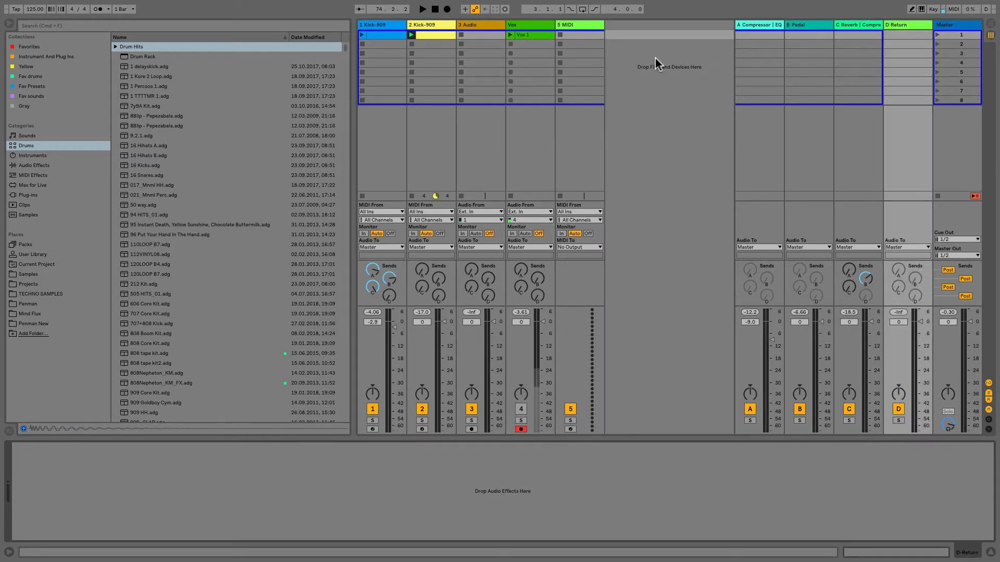
key(super+alt+t)
key(super+alt+t)
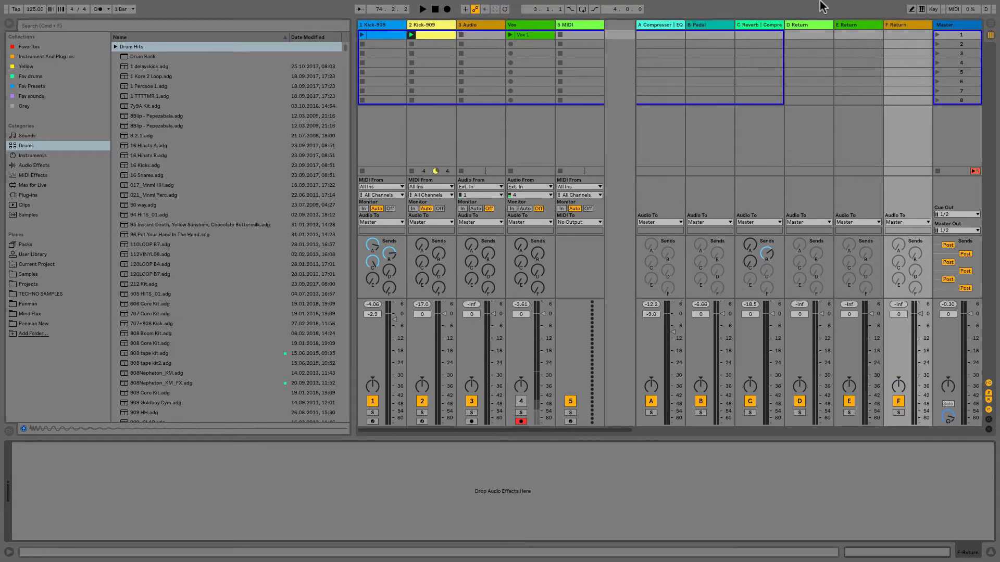
Step: Load a Compressor from the Instrument And Plug Ins collection onto return track D
click(799, 25)
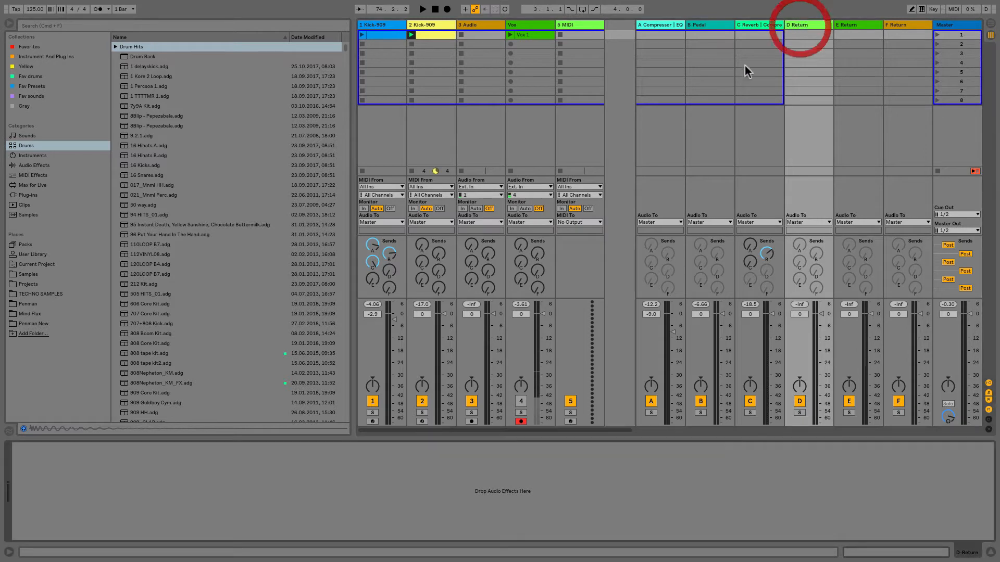
click(73, 58)
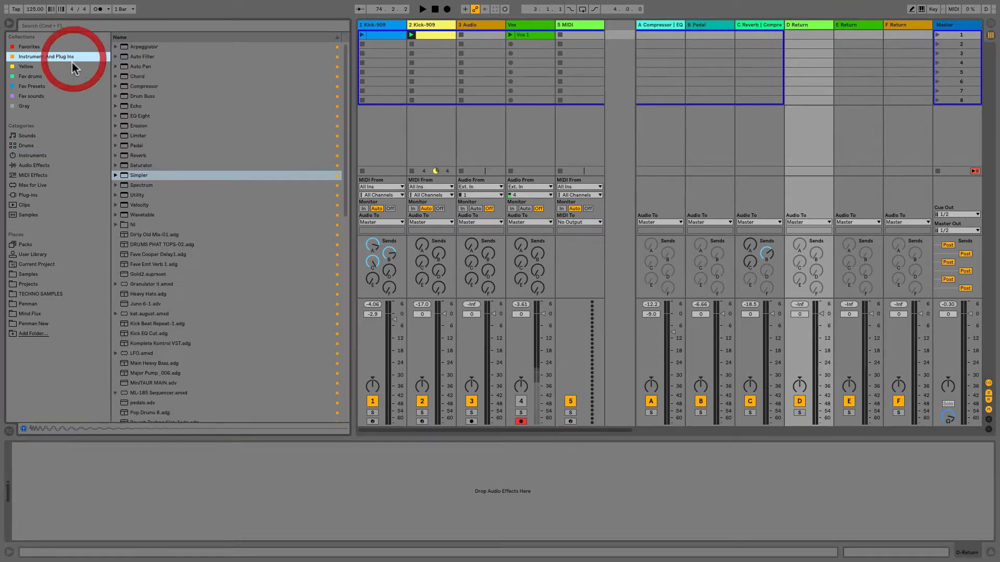
double_click(138, 86)
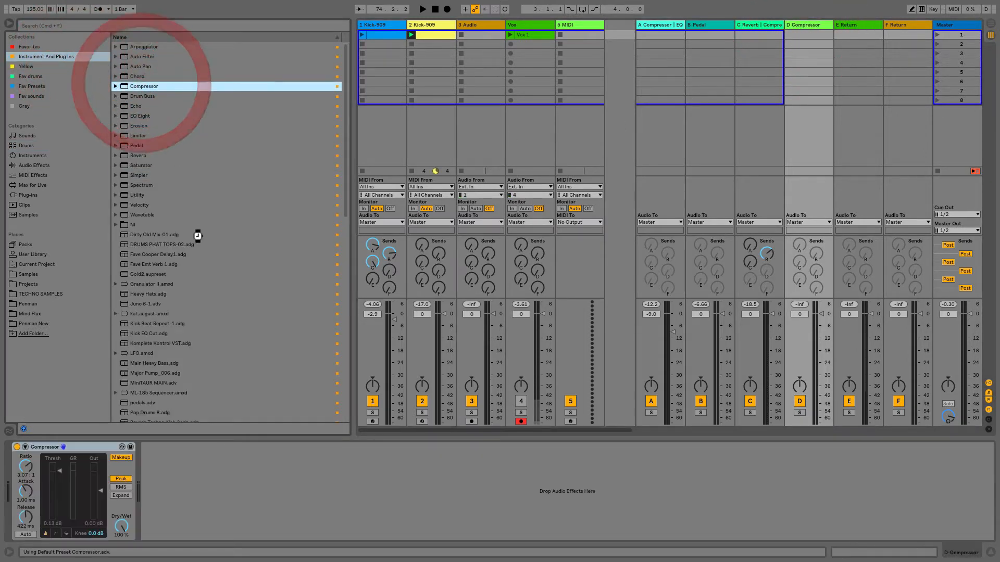
Step: Expand the Compressor's sidechain section, enable its EQ with a high-pass filter and set the frequency to 263 Hz
click(25, 447)
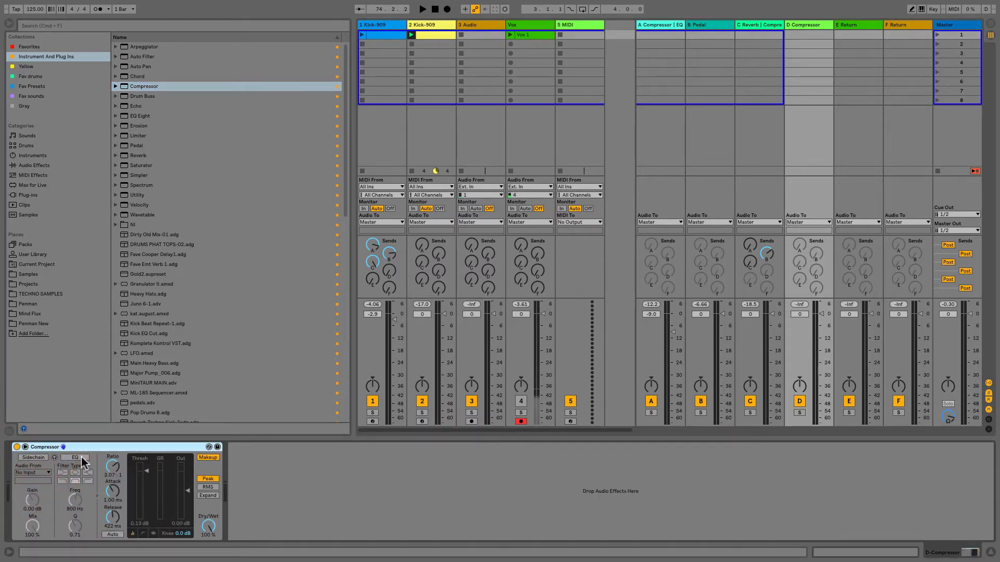
click(78, 458)
click(88, 481)
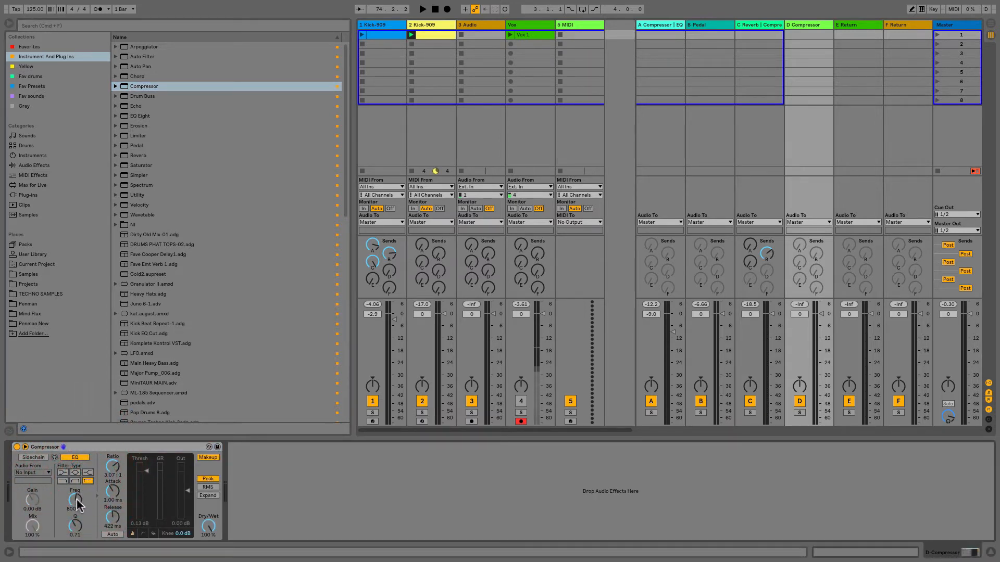
drag(77, 500, 77, 518)
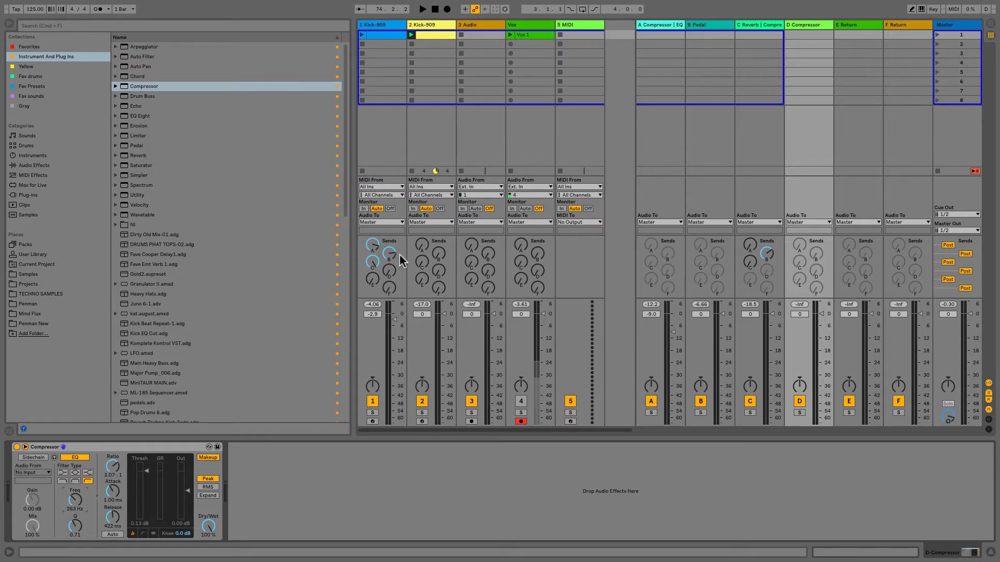
Step: Raise the second track's send to return D, audition the result, and solo return D
key(space)
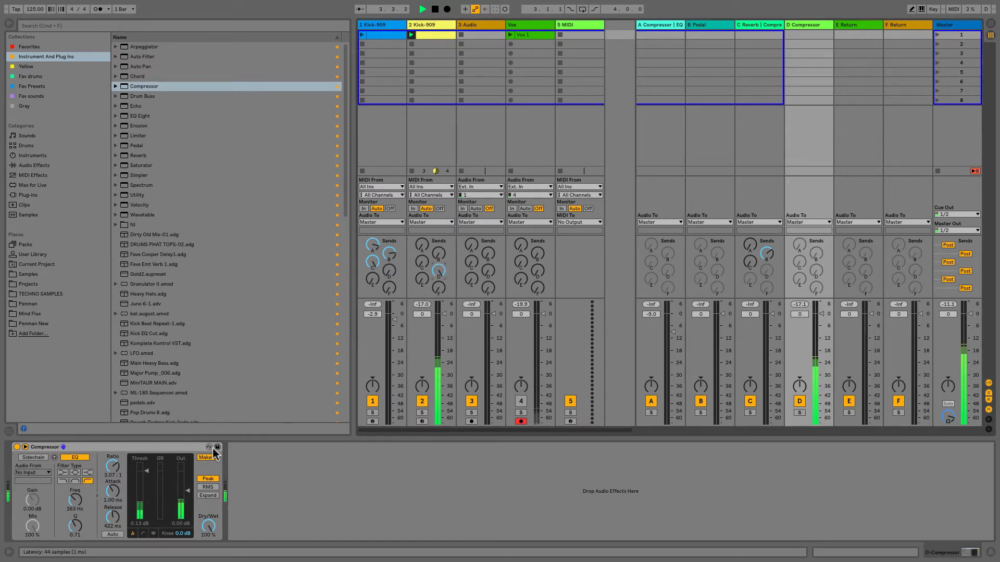
key(space)
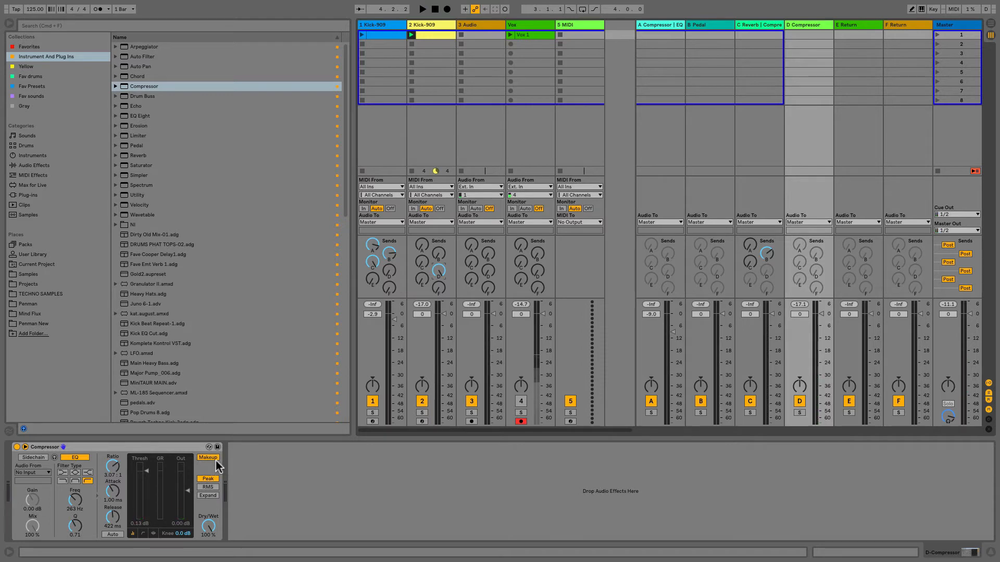
click(799, 413)
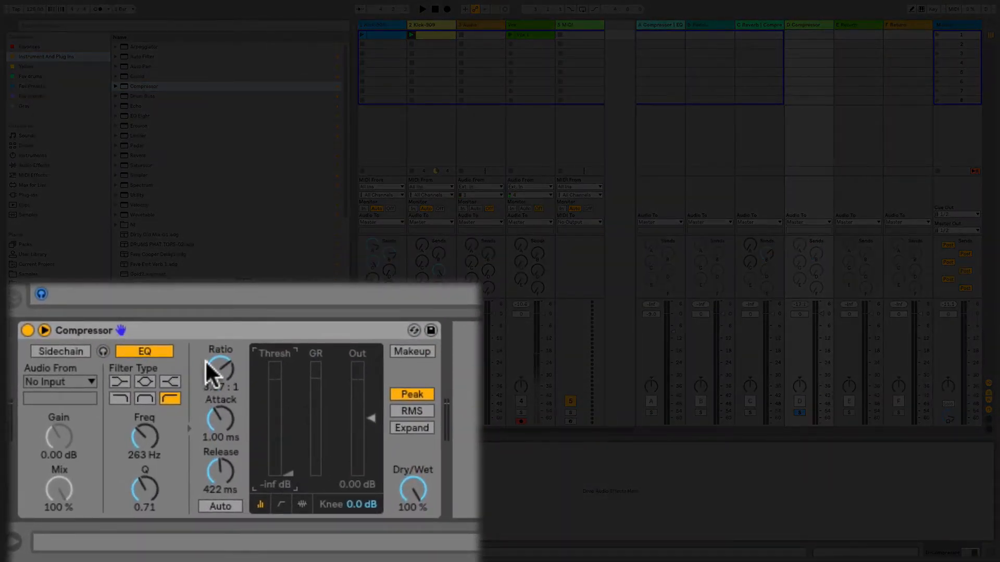
Step: Set the Compressor's ratio to inf:1, attack to 0.01 ms, release to 1.00 ms and output gain to 25.4 dB while auditioning
drag(200, 384, 201, 333)
drag(203, 429, 220, 516)
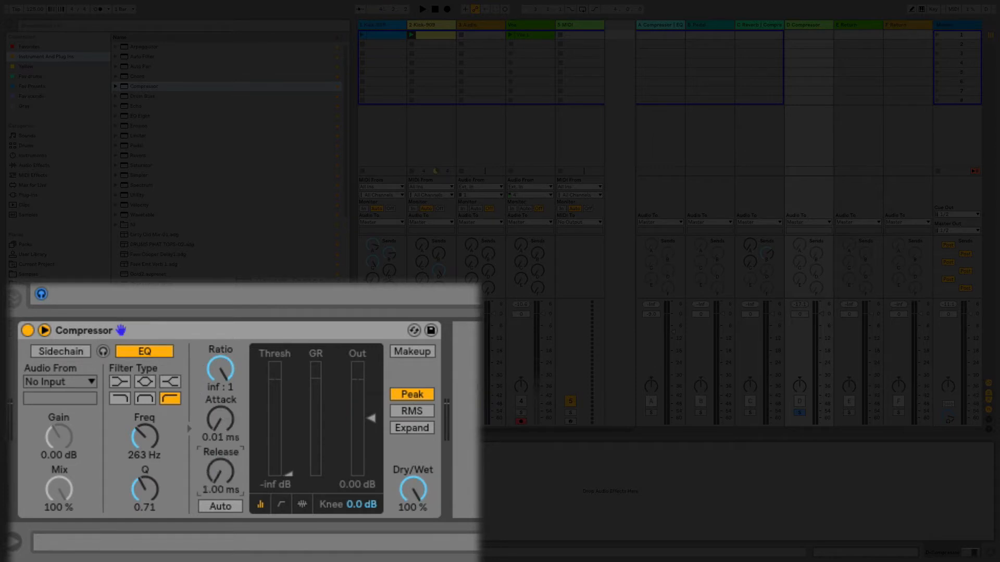
key(space)
drag(369, 418, 369, 379)
key(space)
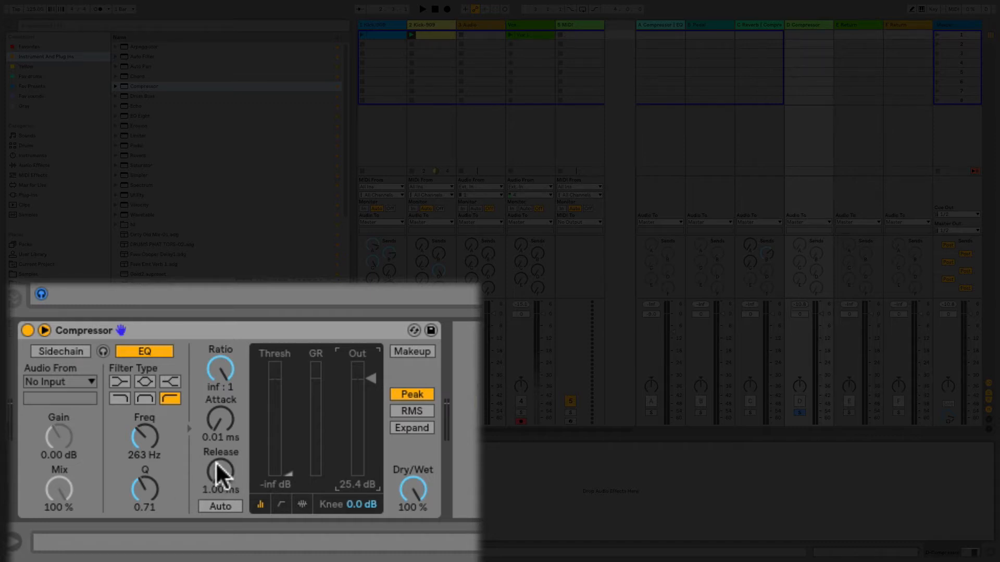
Step: Set the Compressor's release to 228 ms and attack to 23.6 ms during playback, and reset the output gain to 0 dB
key(space)
drag(222, 472, 221, 392)
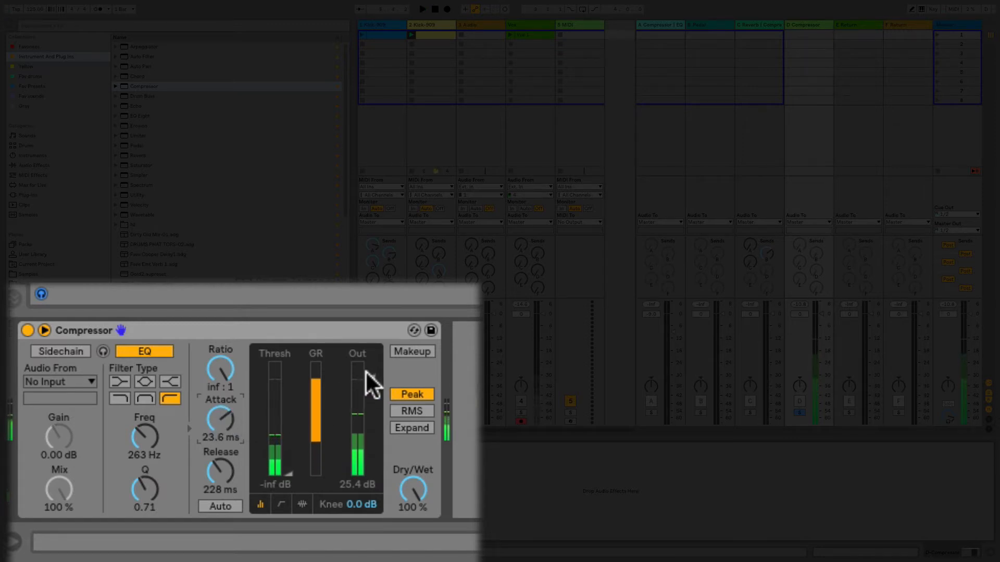
key(space)
double_click(367, 365)
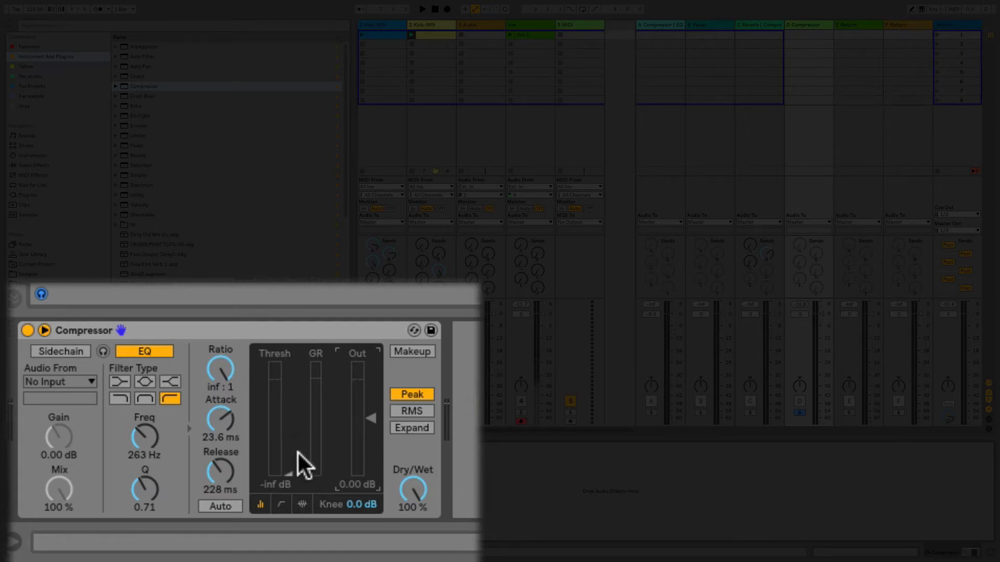
Step: During playback, set the Compressor's ratio to 18.0:1, threshold to -48.4 dB and output gain to 10.2 dB
key(space)
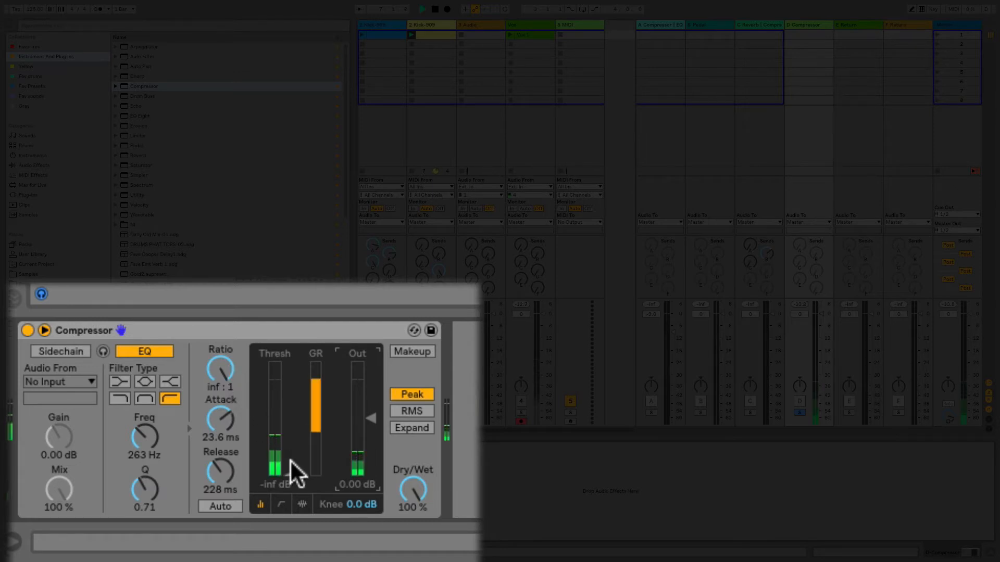
drag(289, 473, 289, 462)
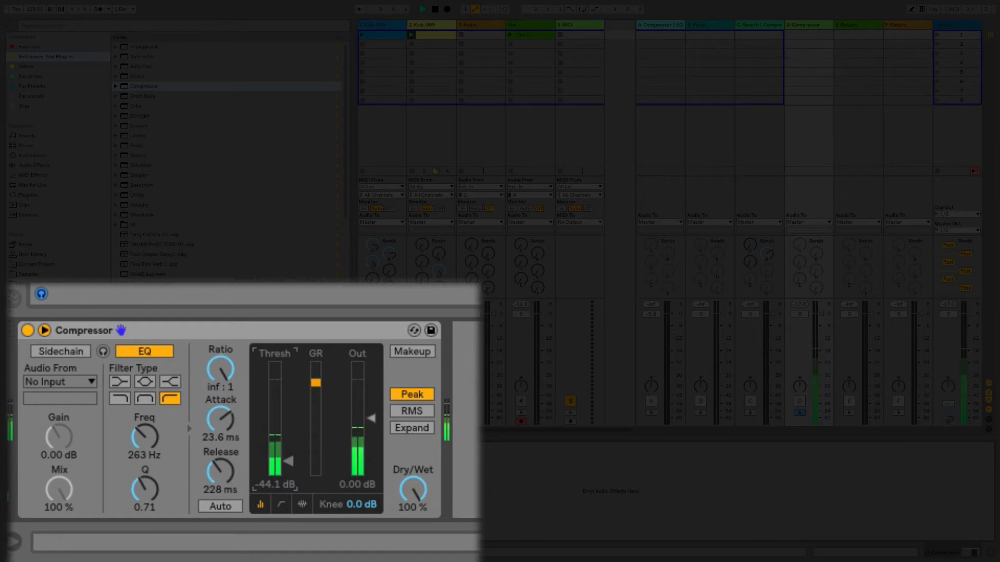
drag(230, 345, 224, 354)
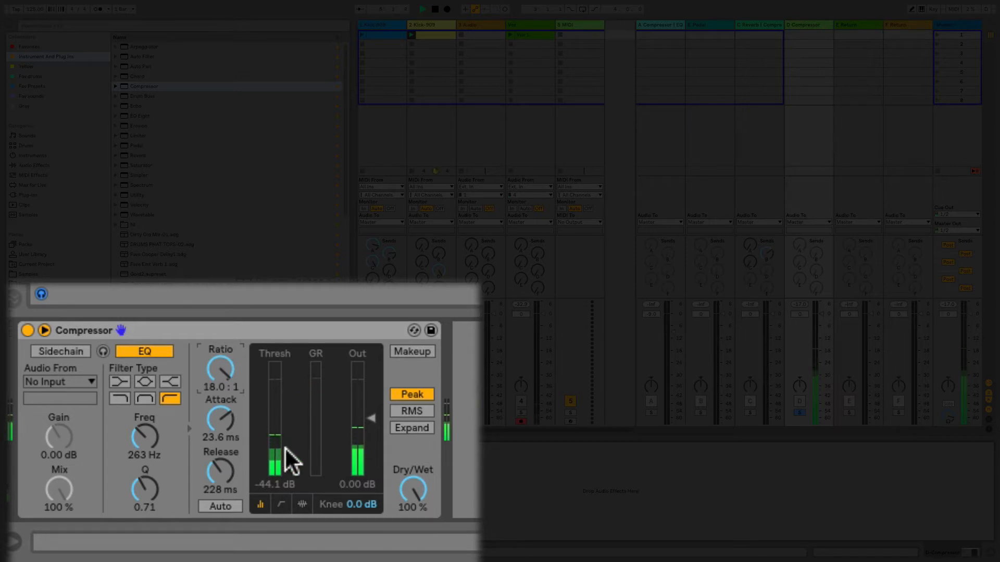
drag(285, 447, 284, 464)
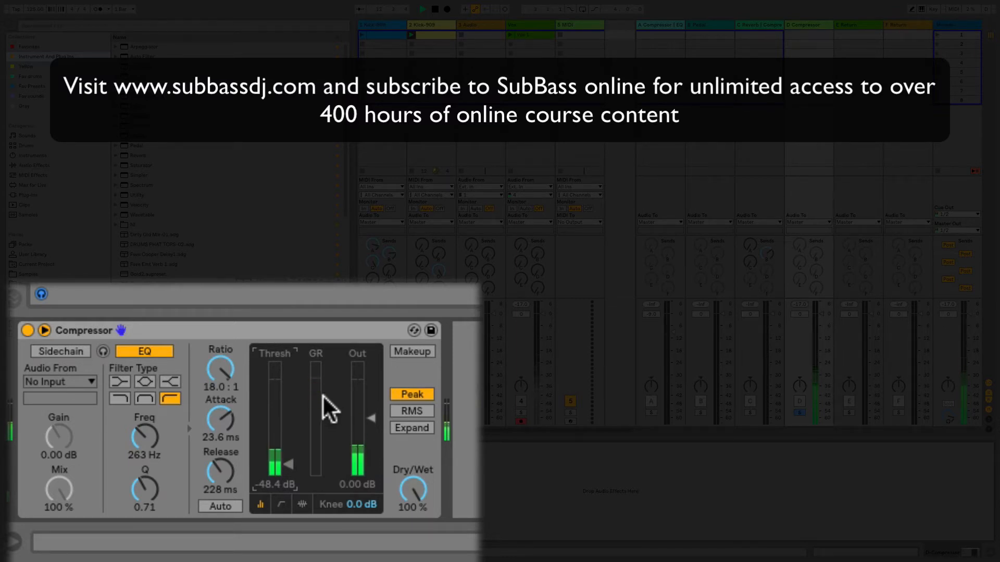
drag(373, 419, 372, 404)
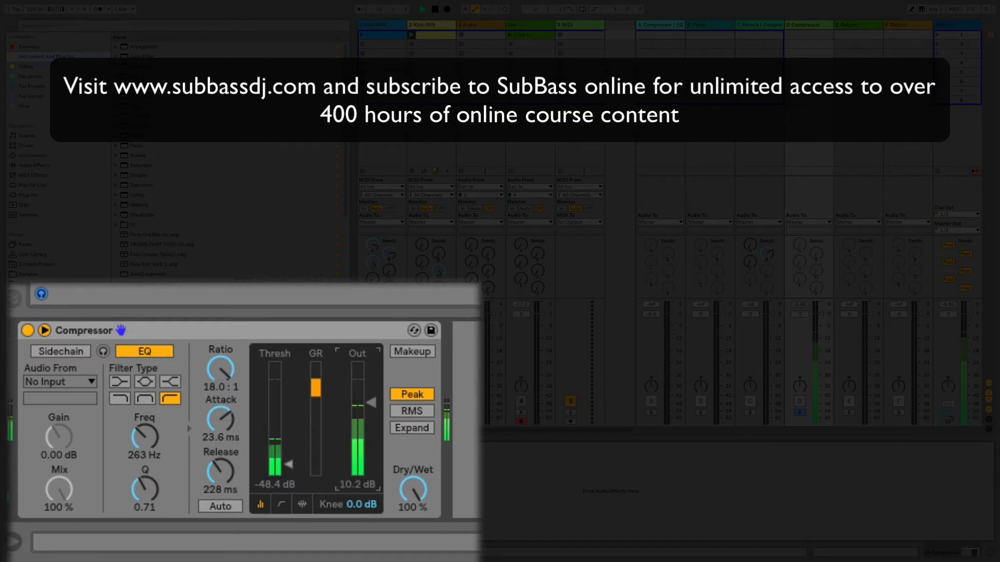
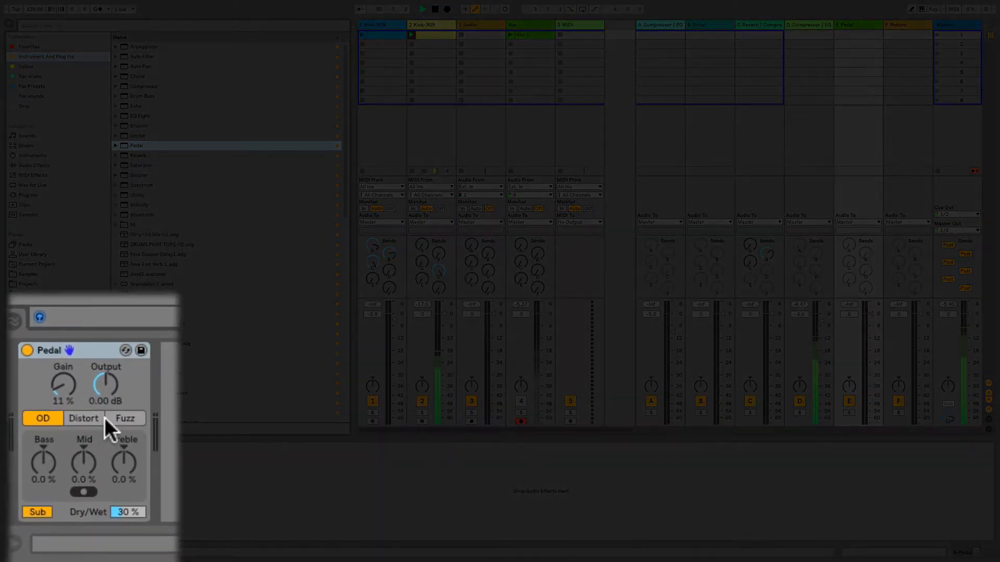
Step: Set the Pedal on return E to 100% wet, Distort mode and 17% gain, and raise the second track's send to return E
drag(127, 508, 132, 485)
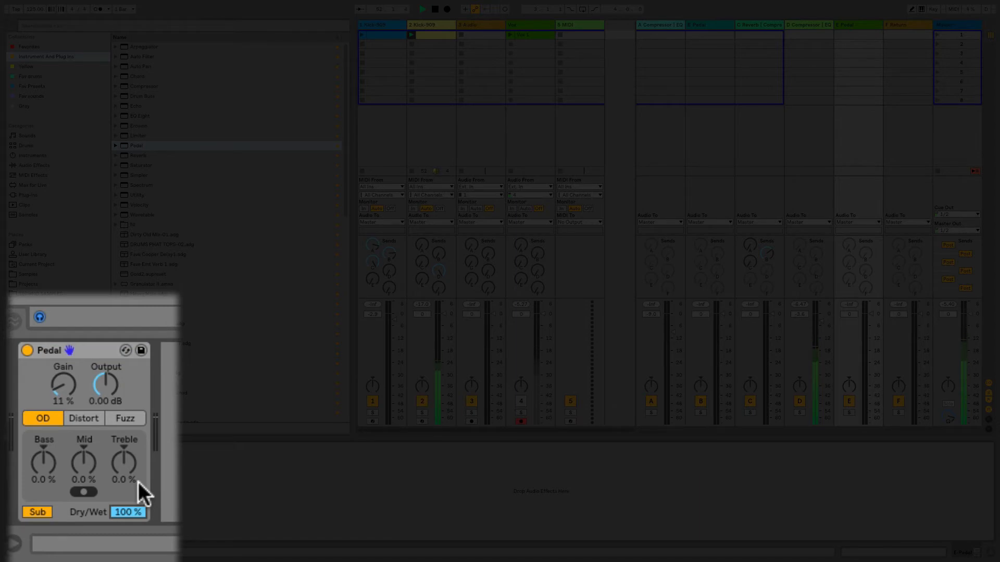
click(35, 510)
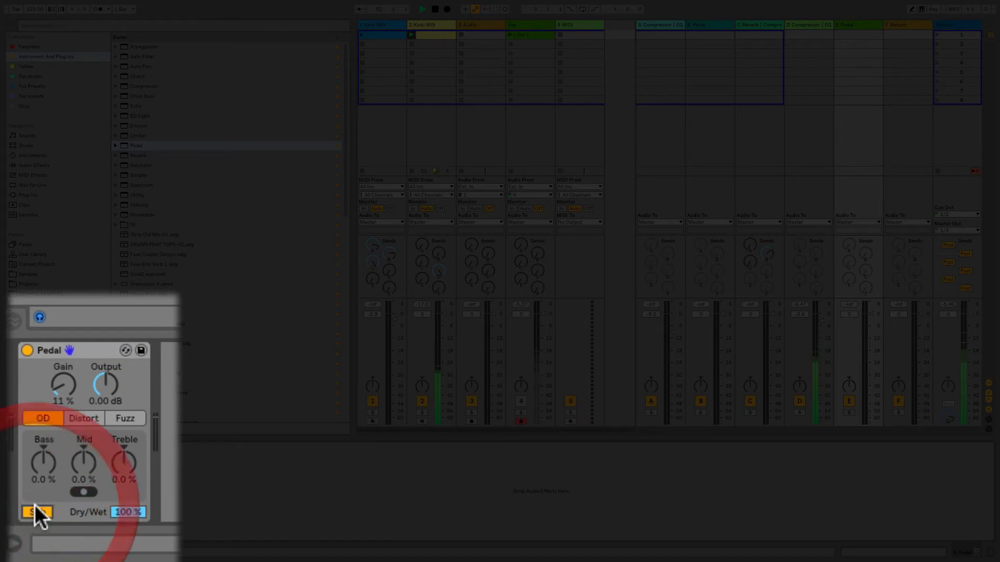
click(87, 416)
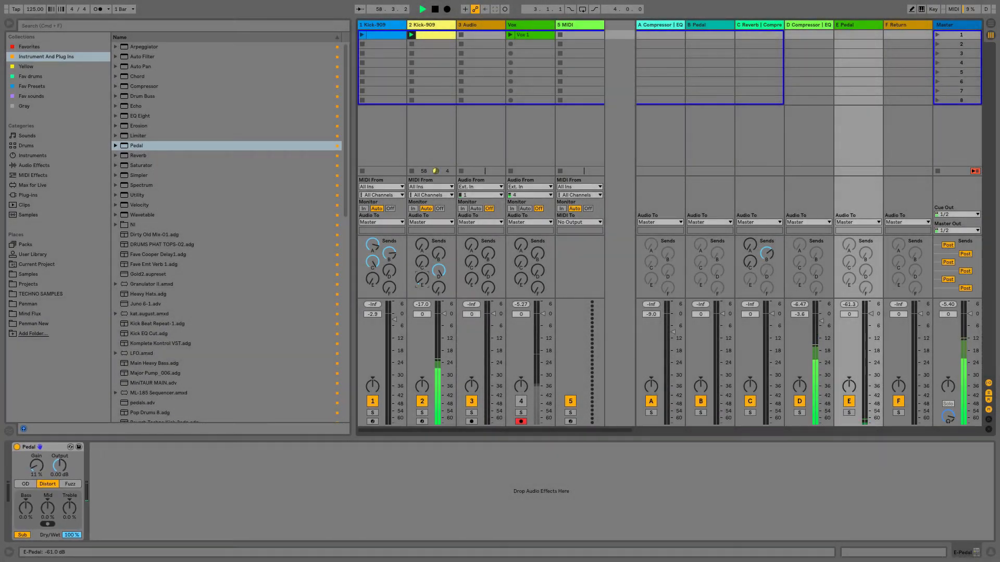
drag(421, 279, 422, 234)
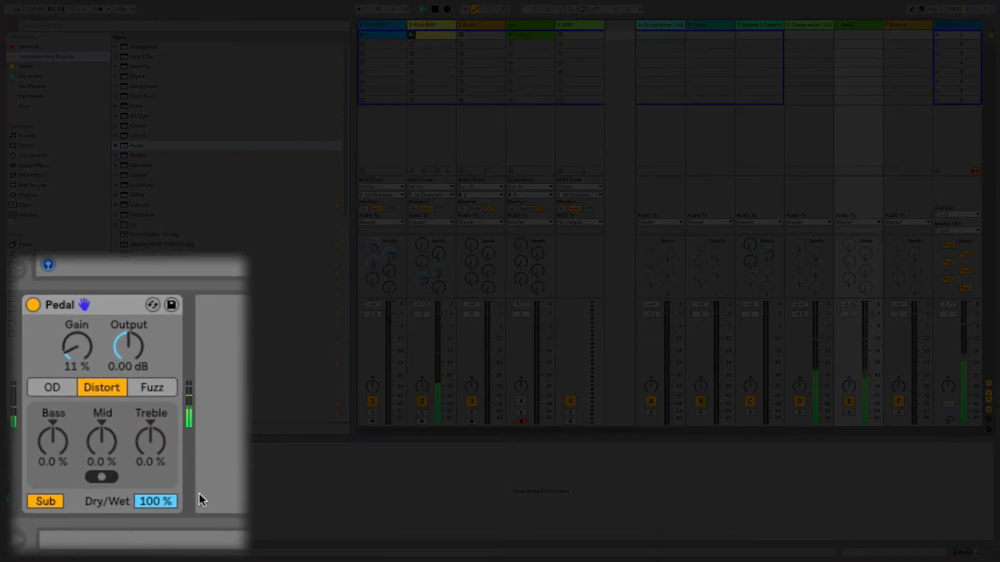
mouse_move(68, 348)
mouse_down()
mouse_move(68, 317)
mouse_move(68, 348)
mouse_up()
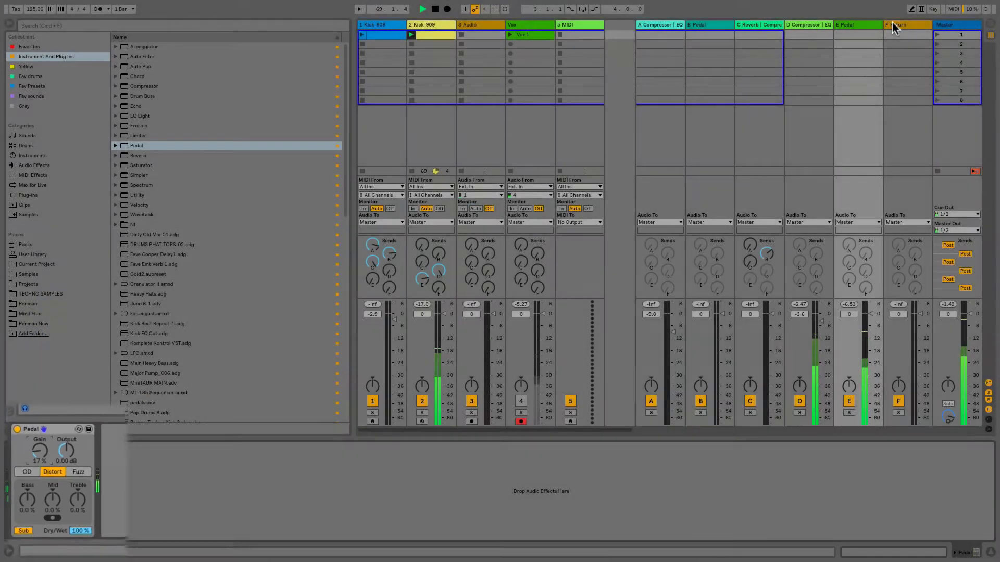
Step: Load a Reverb on return F with Dry/Wet at 100% and raise the second track's send to return F
click(892, 24)
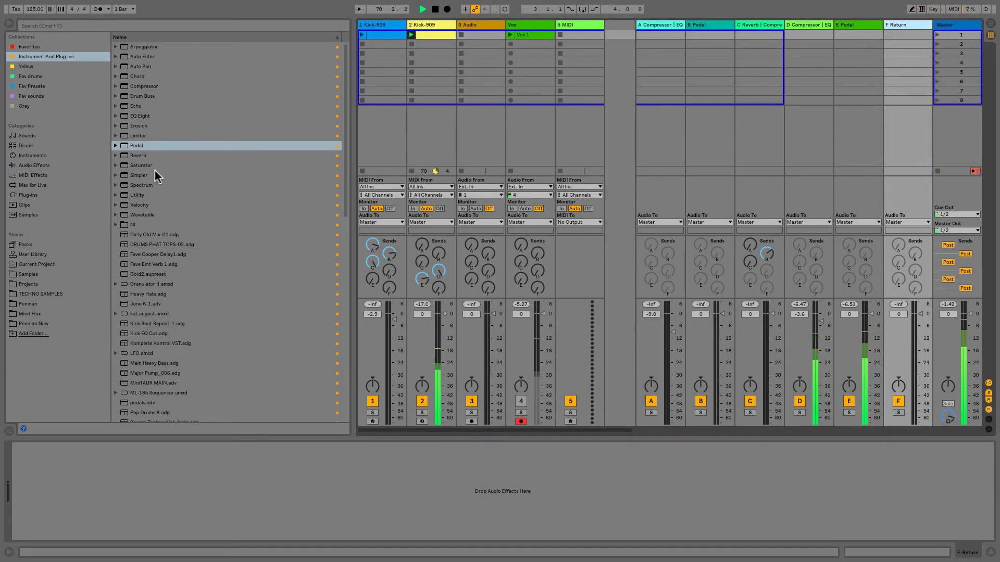
double_click(154, 156)
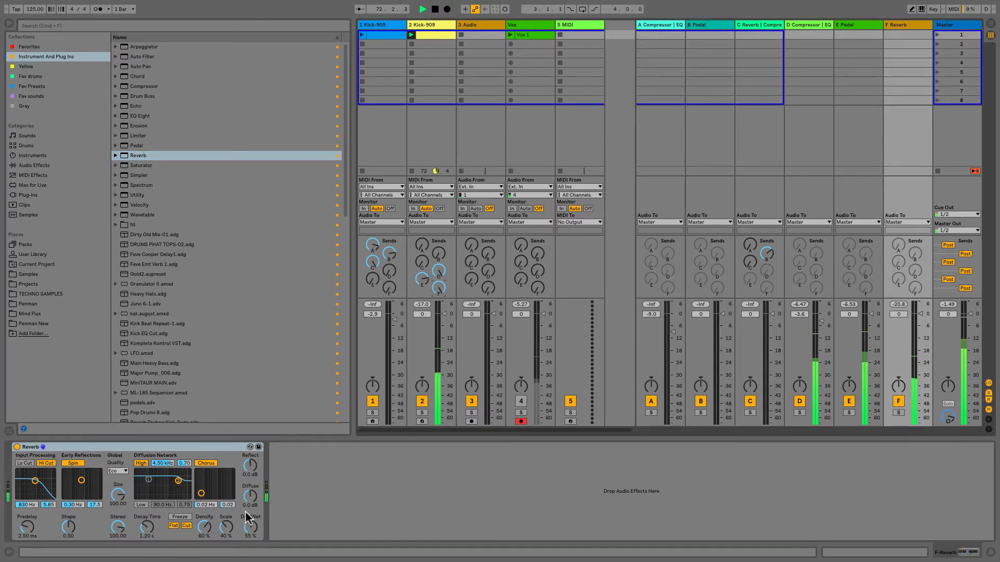
drag(251, 527, 250, 484)
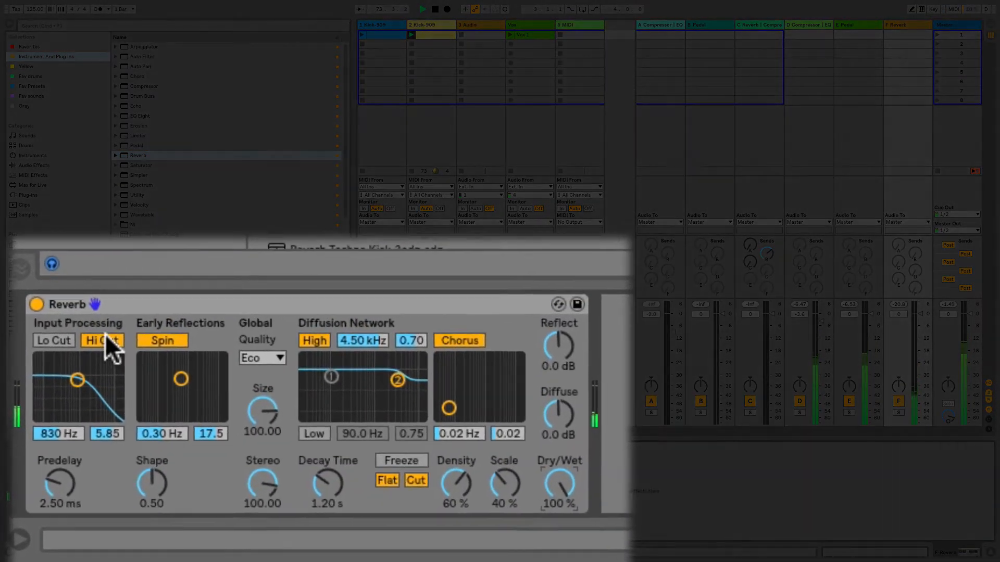
Step: Turn off the Reverb's Hi Cut, and set its size to 0.97 and decay time to 5.96 s during playback
click(104, 338)
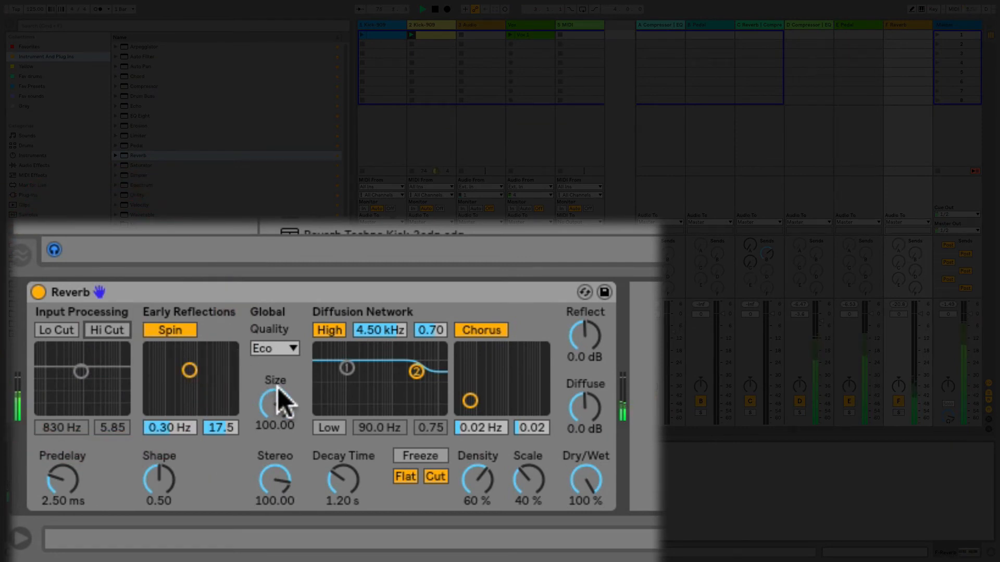
drag(277, 387, 277, 440)
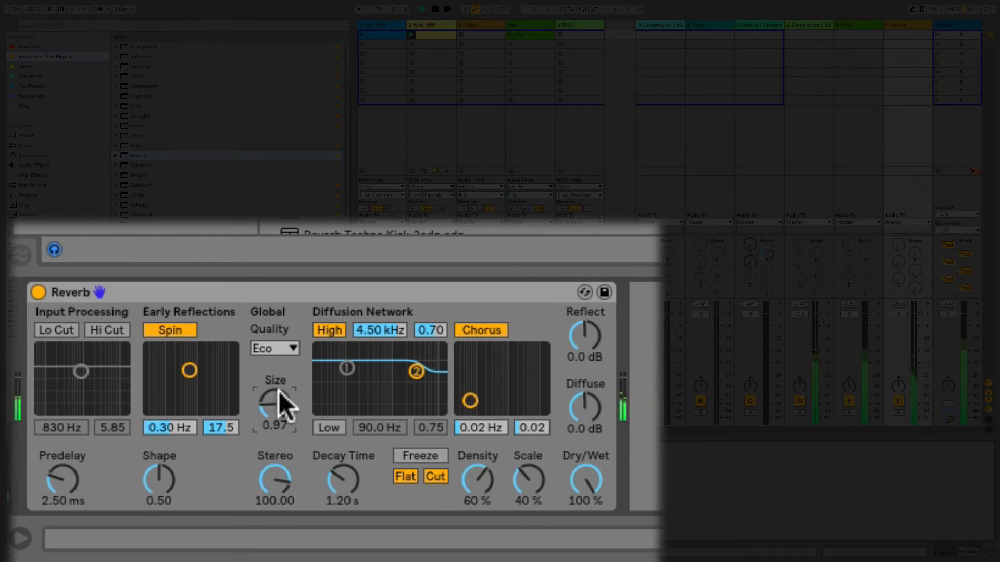
drag(343, 473, 343, 435)
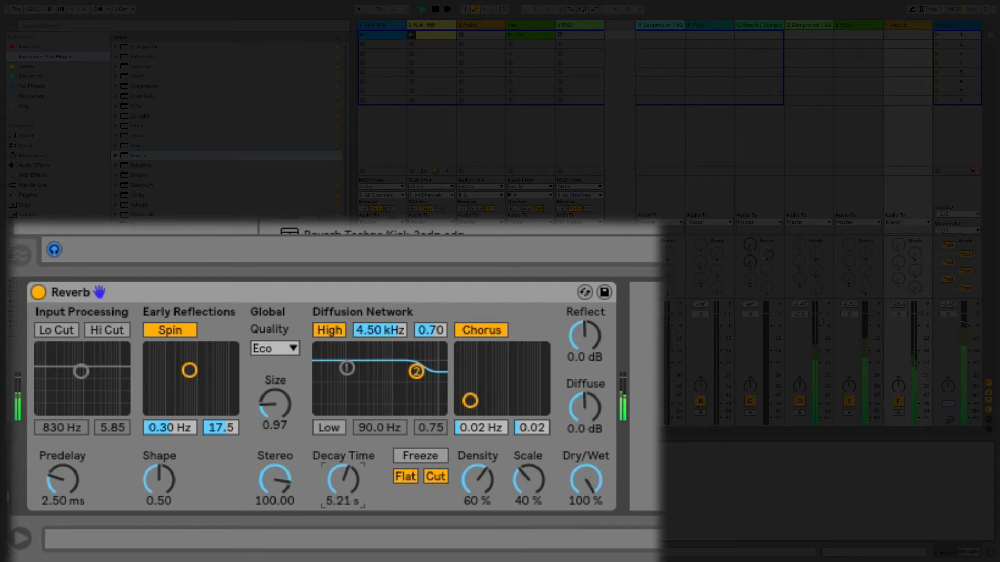
drag(342, 474, 343, 466)
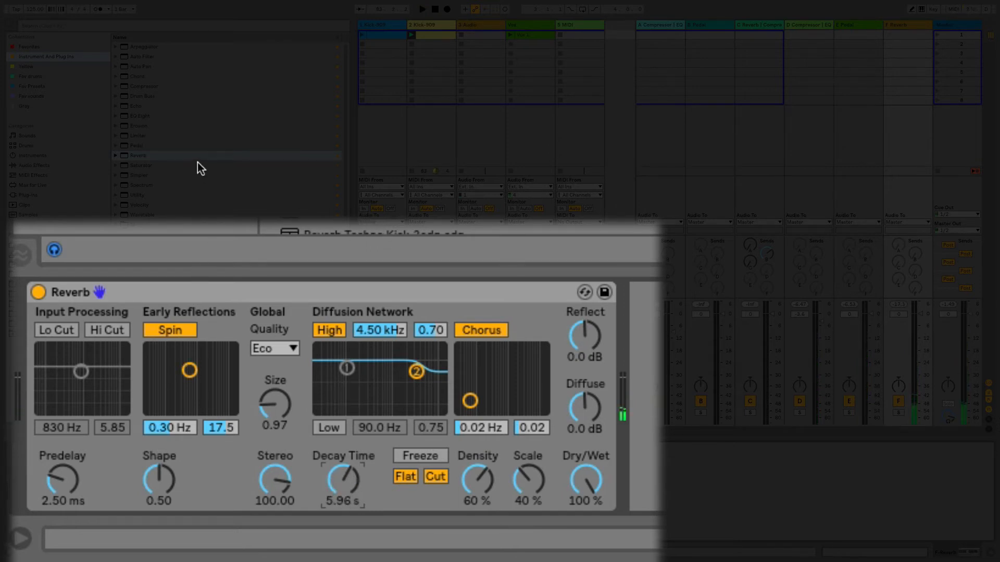
Step: Add a Compressor after the Reverb on return F and enable its sidechain with 2-Kick-909 as the audio source
click(160, 86)
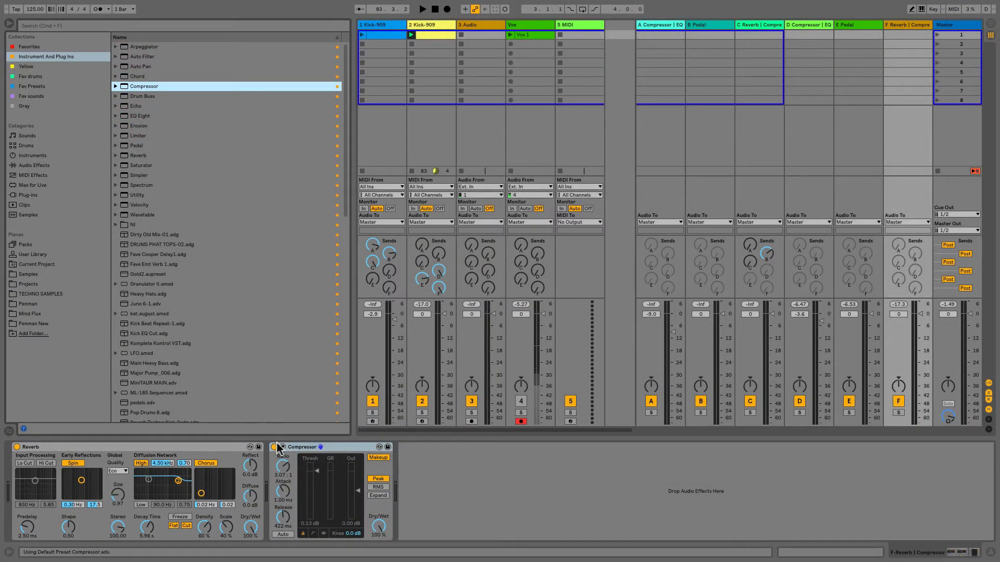
click(279, 448)
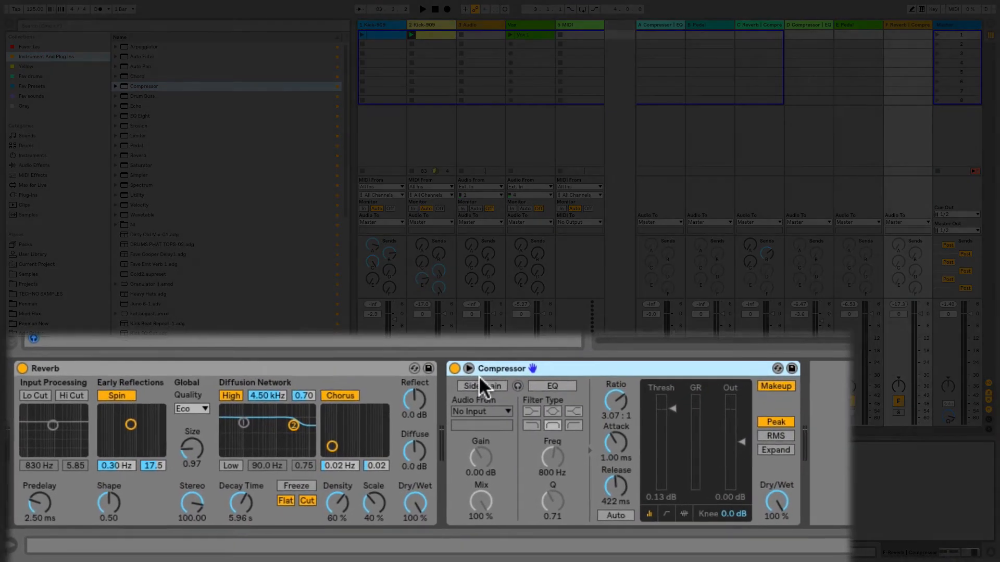
click(289, 457)
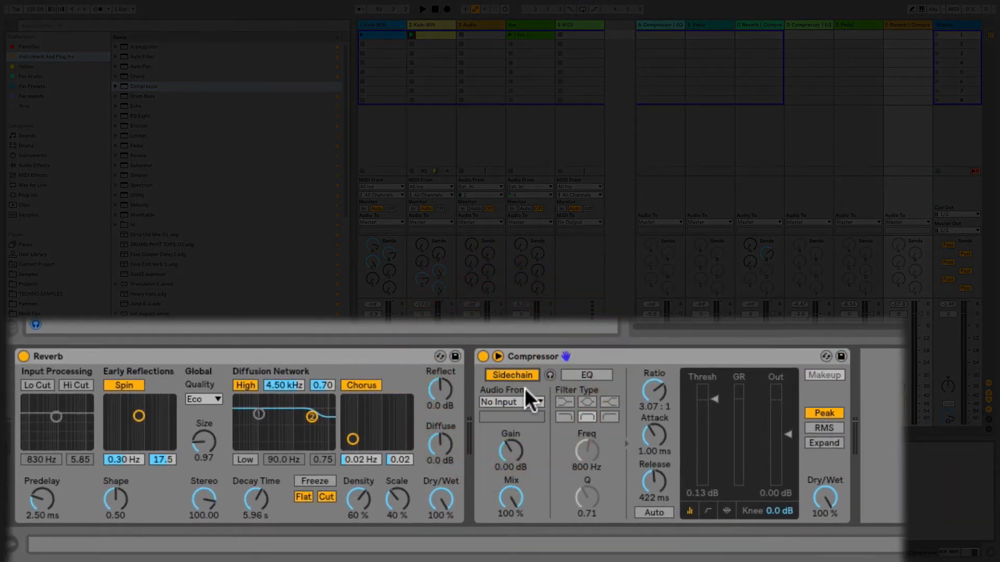
click(513, 402)
click(305, 386)
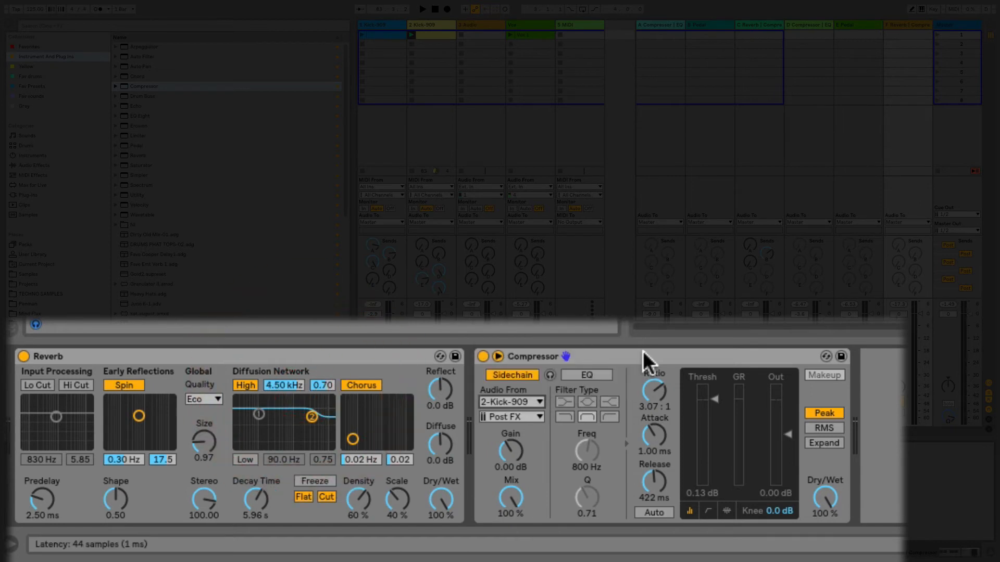
Step: During playback, set the Compressor's threshold to -44.1 dB, ratio to 4.50:1, attack to 0.61 ms, release to 459 ms and sidechain gain to 4.64 dB
key(space)
drag(714, 404, 715, 473)
drag(669, 410, 669, 396)
drag(657, 437, 660, 442)
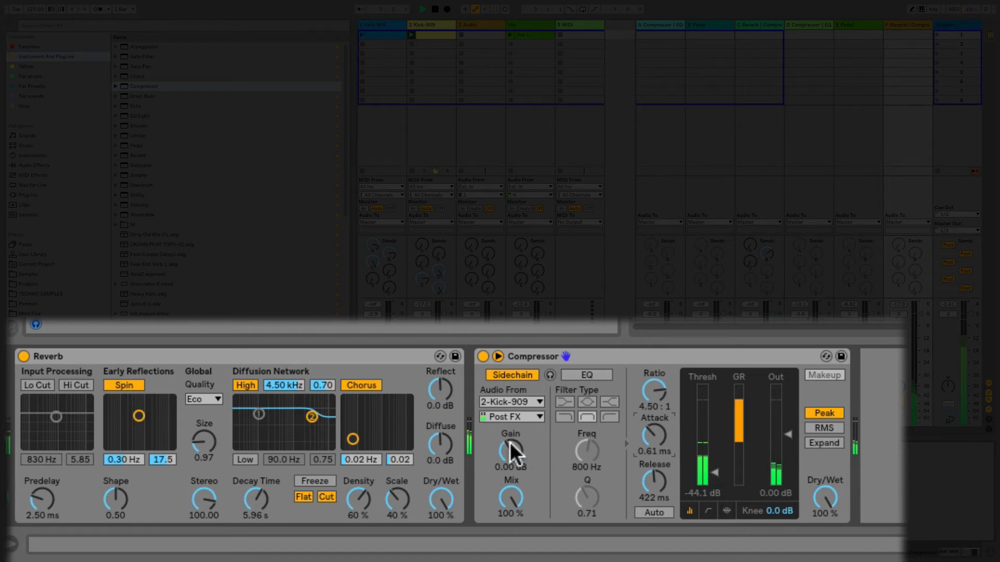
mouse_move(510, 443)
mouse_down()
mouse_move(510, 429)
mouse_move(510, 443)
mouse_up()
click(663, 474)
mouse_move(662, 474)
mouse_down()
mouse_move(663, 450)
mouse_move(662, 475)
mouse_up()
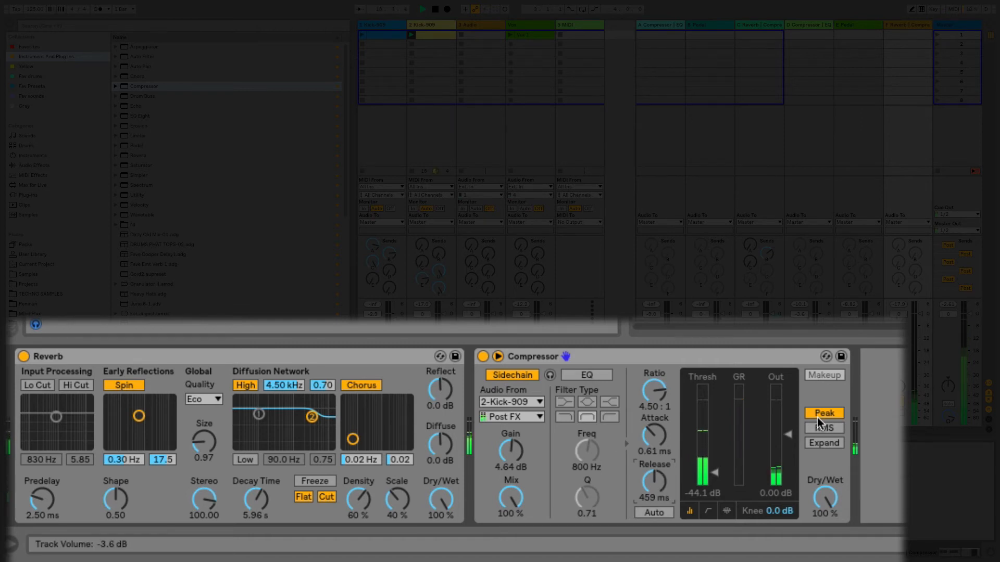
Step: Solo return F and add an Auto Filter after the Compressor with its low-pass frequency at 524 Hz
click(897, 411)
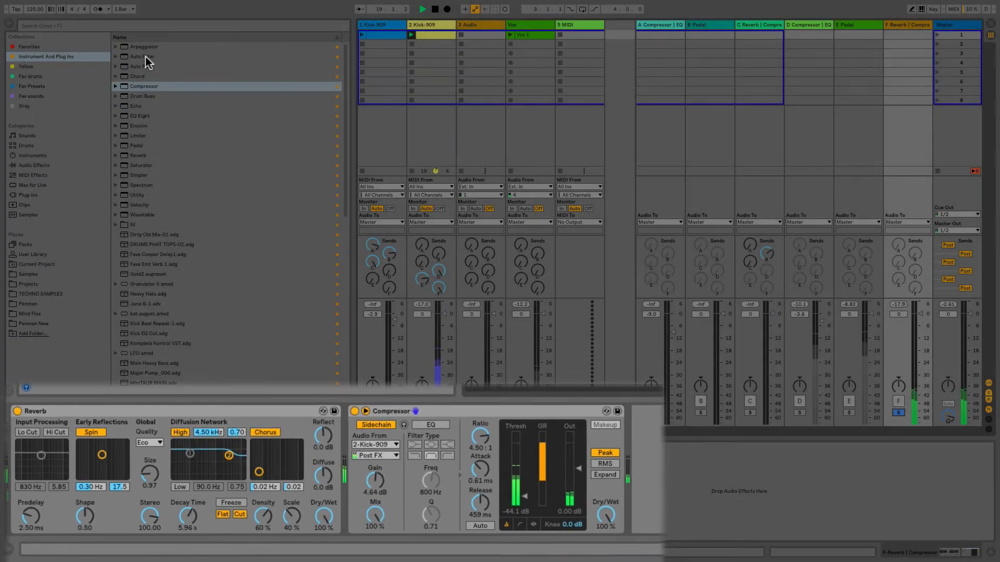
double_click(145, 57)
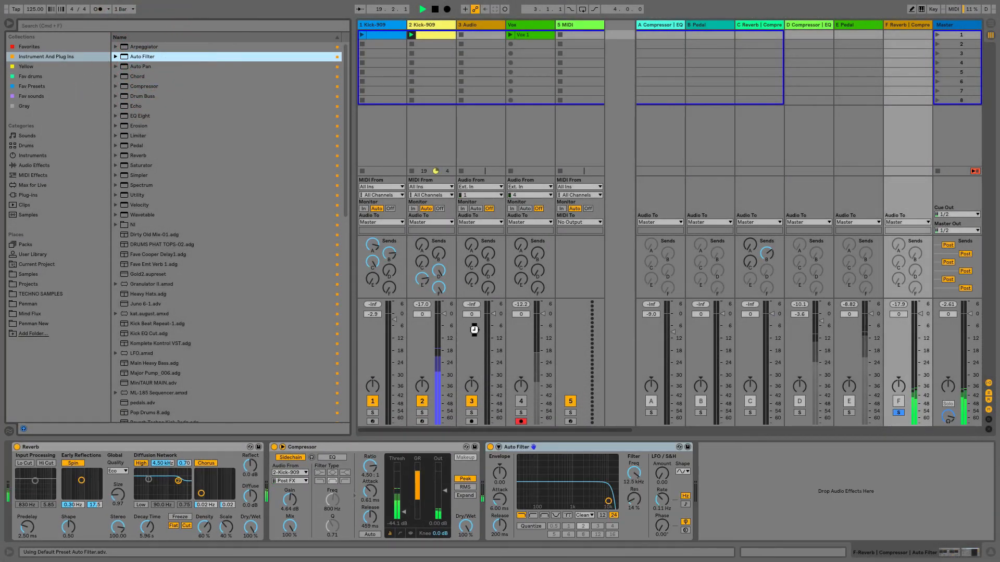
drag(635, 473, 635, 509)
drag(706, 463, 706, 475)
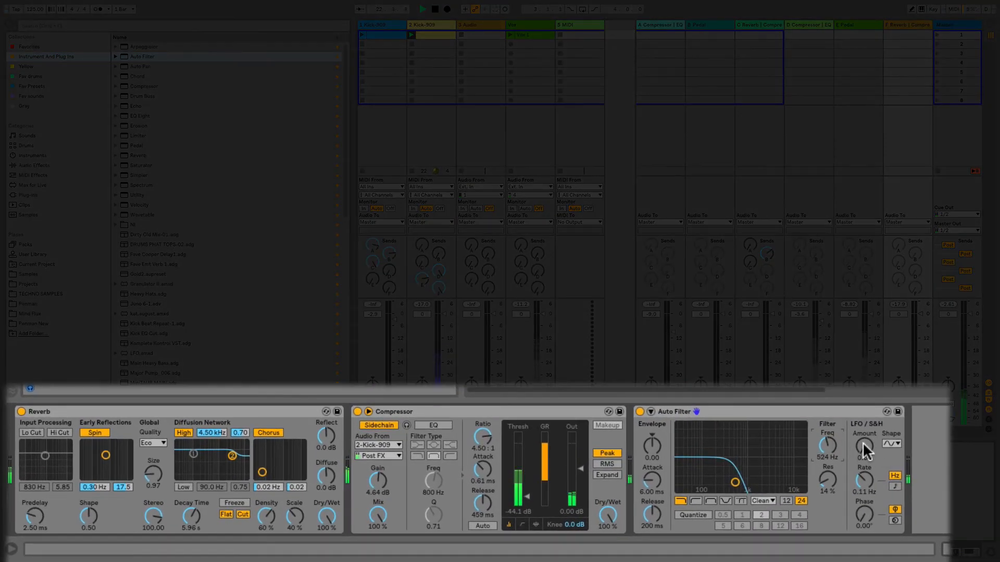
Step: Set the Auto Filter's LFO amount to 30.0 with a tempo-synced rate of 3/16, and change the LFO's waveform shape
drag(863, 443, 863, 407)
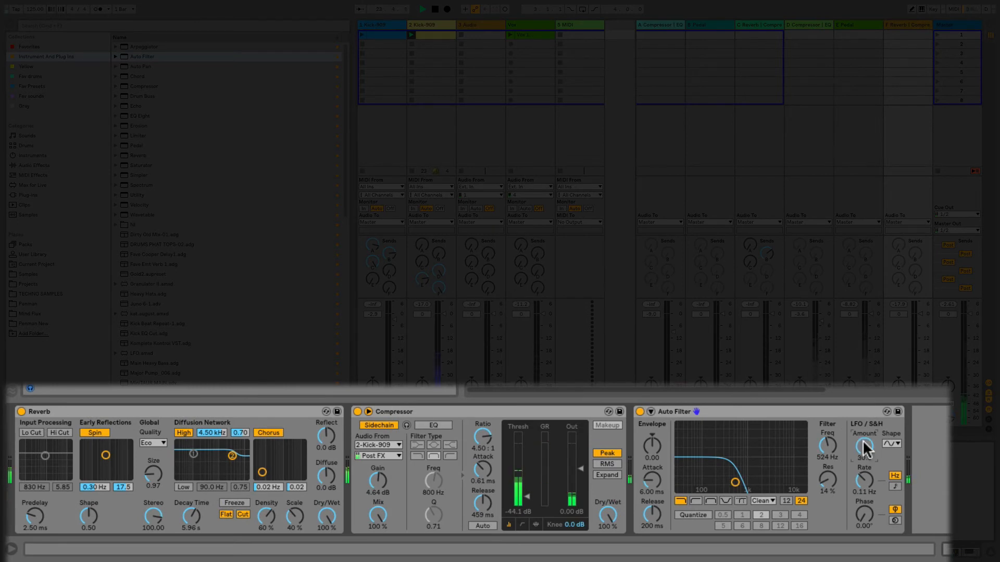
click(895, 485)
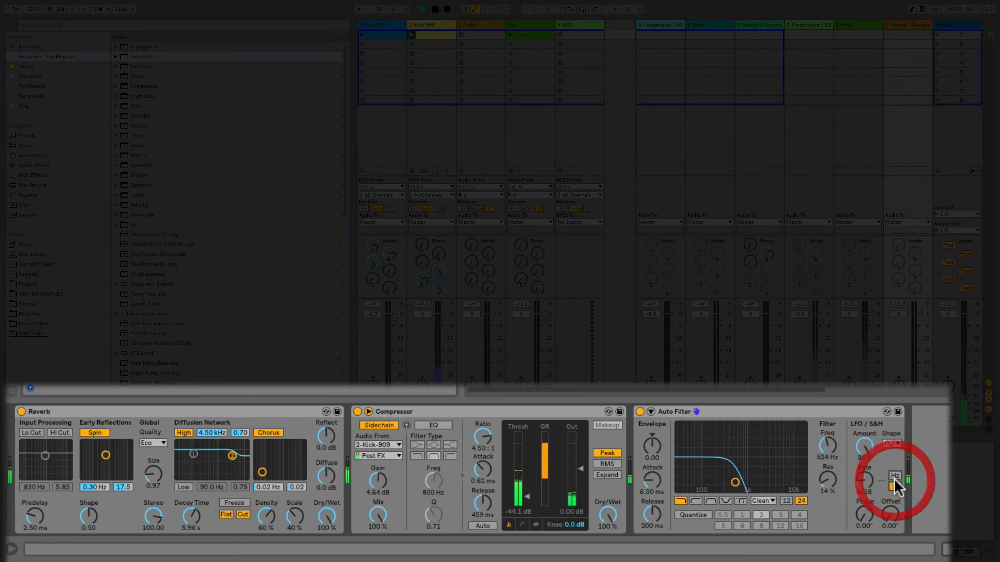
drag(864, 480, 864, 471)
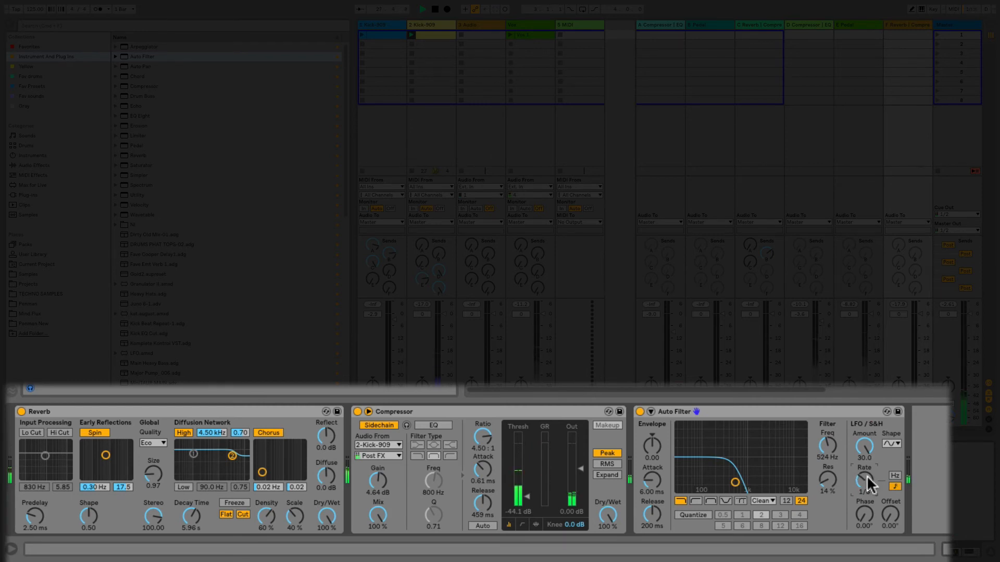
drag(872, 482, 872, 476)
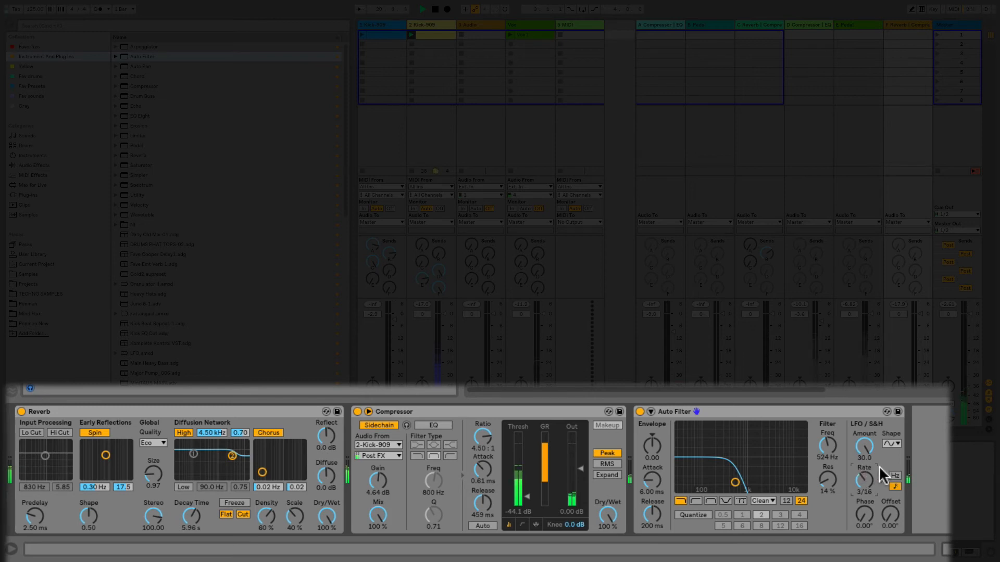
click(892, 444)
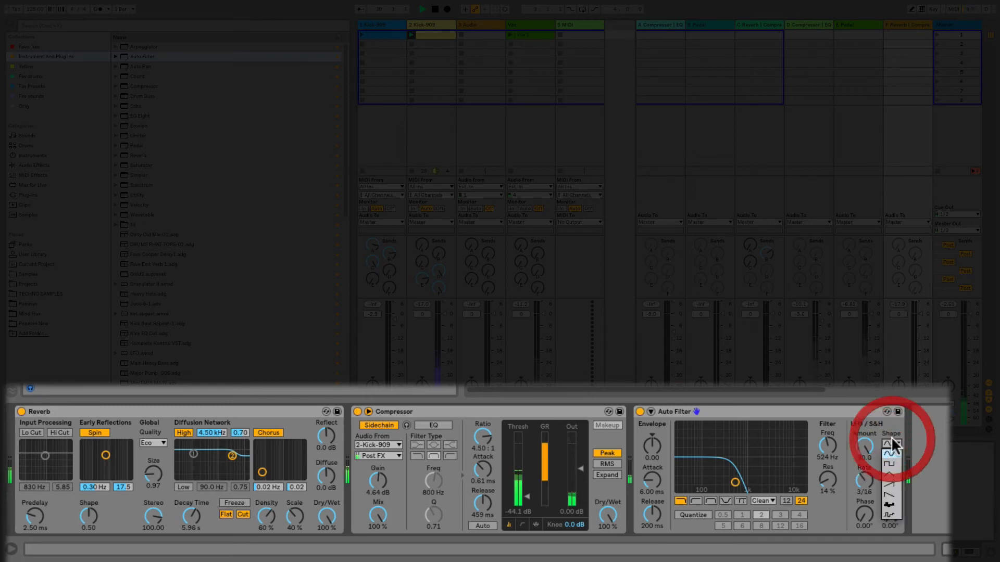
click(892, 473)
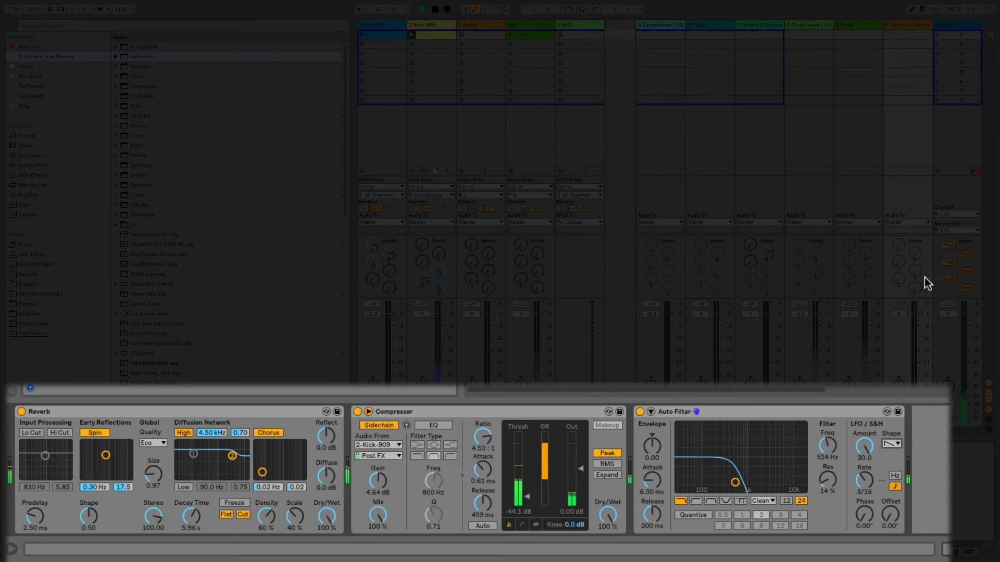
Step: Enable all sends on return F, raise its send to the Pedal on return E, and unsolo return F
right_click(905, 270)
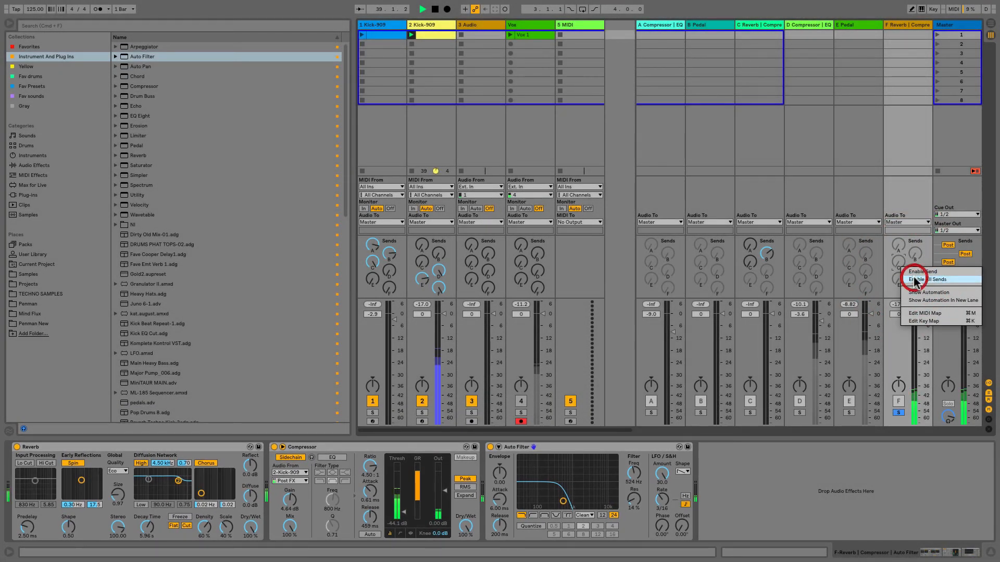
click(915, 280)
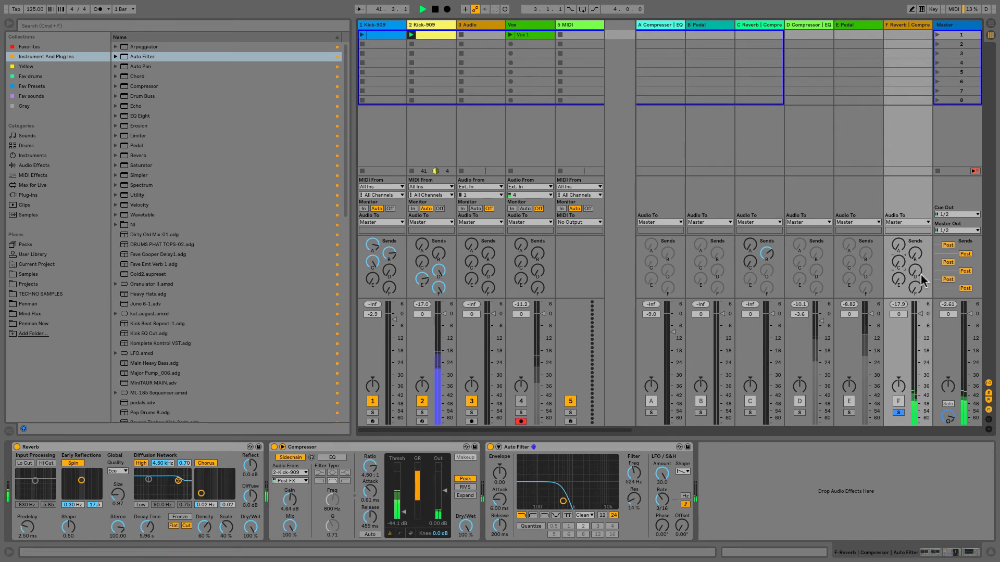
drag(900, 280, 900, 261)
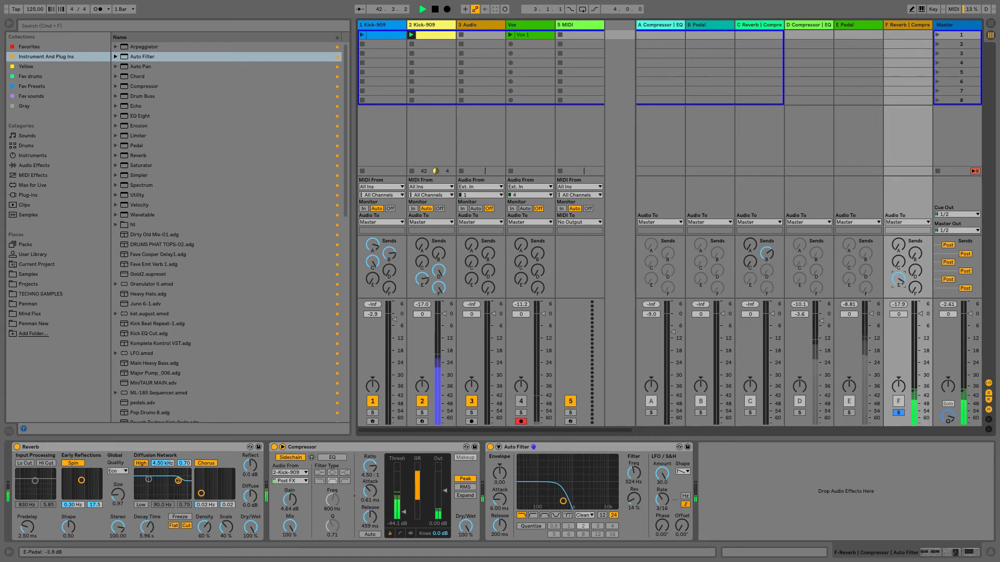
click(900, 412)
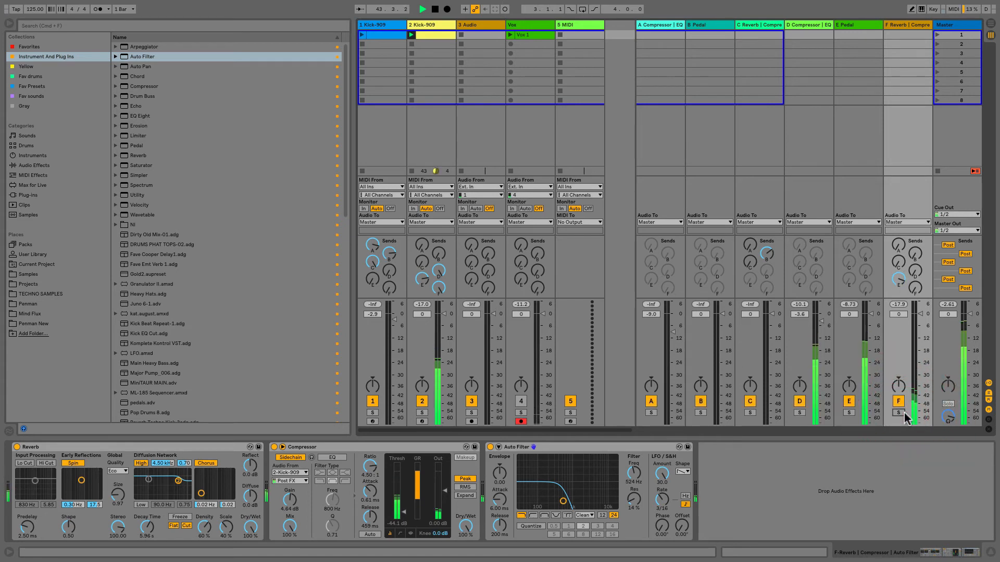
drag(903, 285, 903, 283)
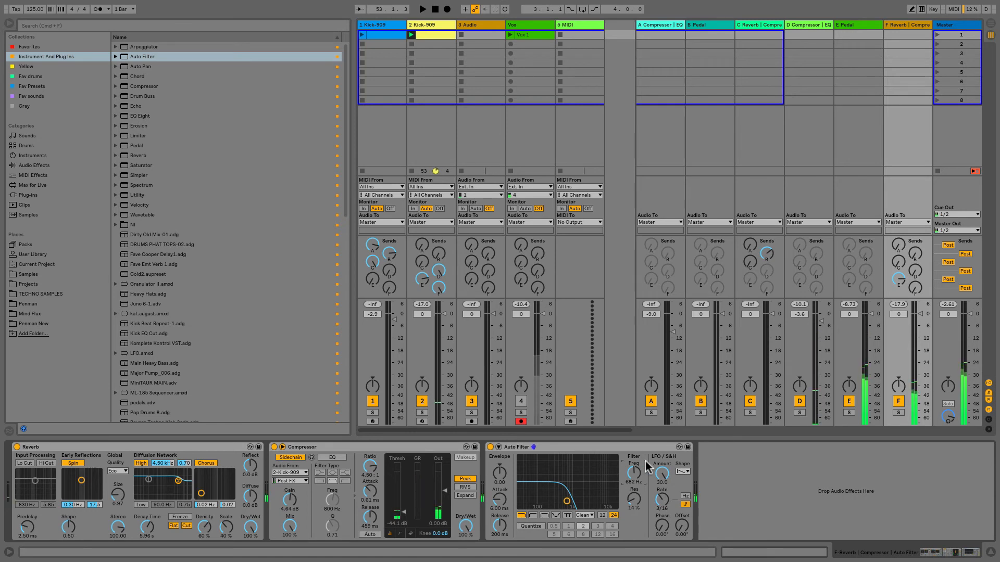
Step: Add the LFO.amxd device after the Auto Filter on return F
click(132, 353)
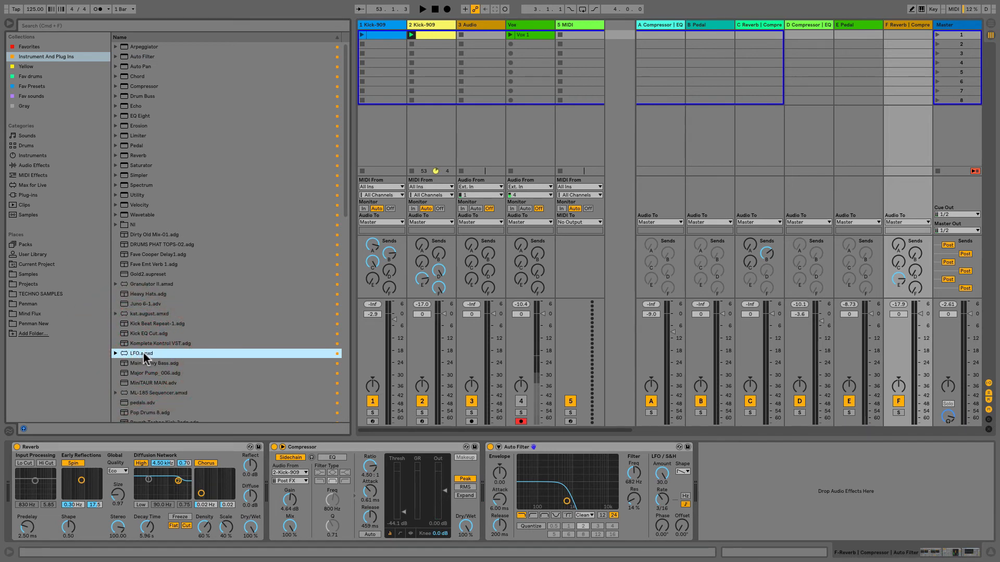
drag(144, 355, 706, 461)
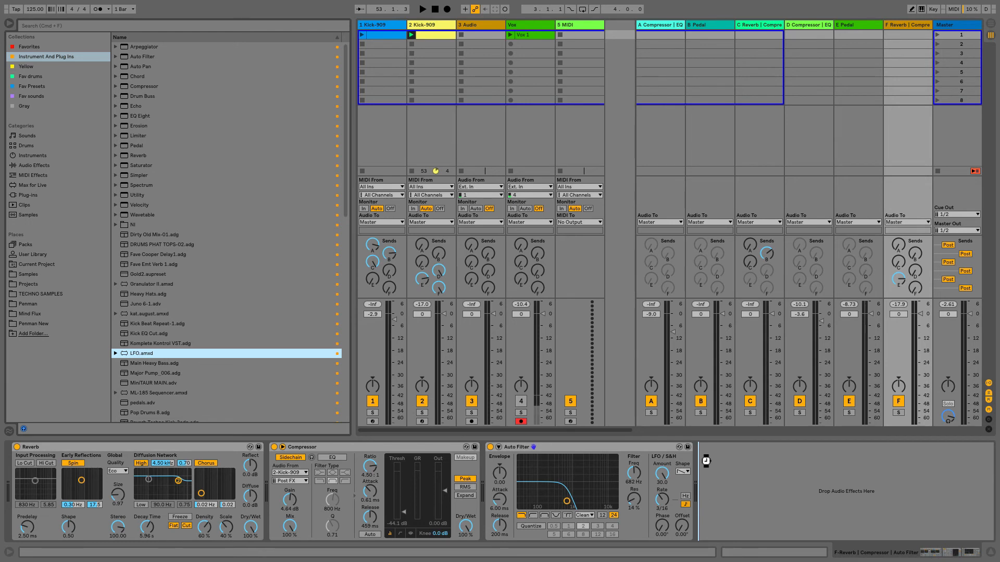
drag(707, 461, 707, 461)
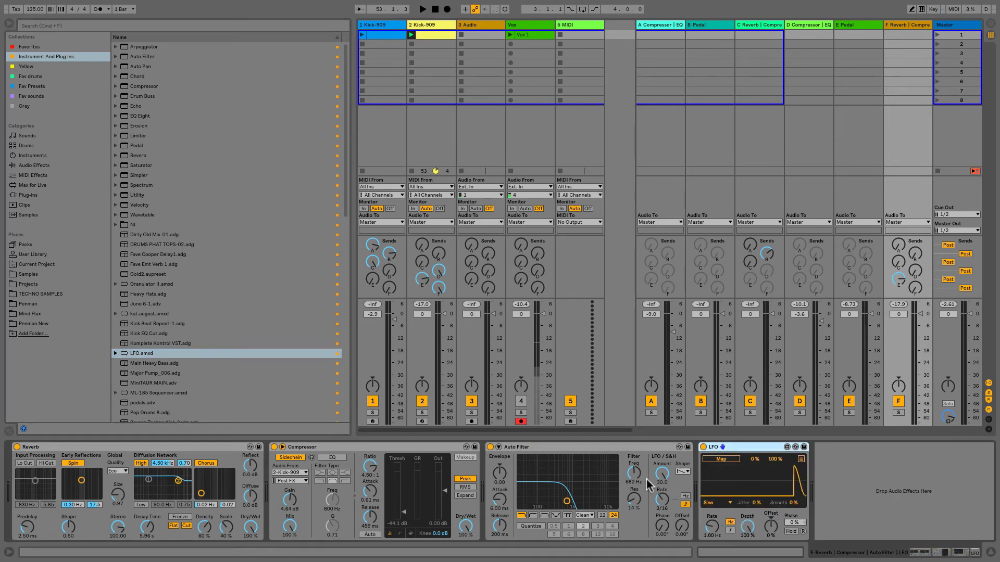
Step: Map the LFO device to the Auto Filter's frequency with a rate of 0.06 Hz and a depth of 24.4%, and play back the result
click(718, 463)
click(633, 472)
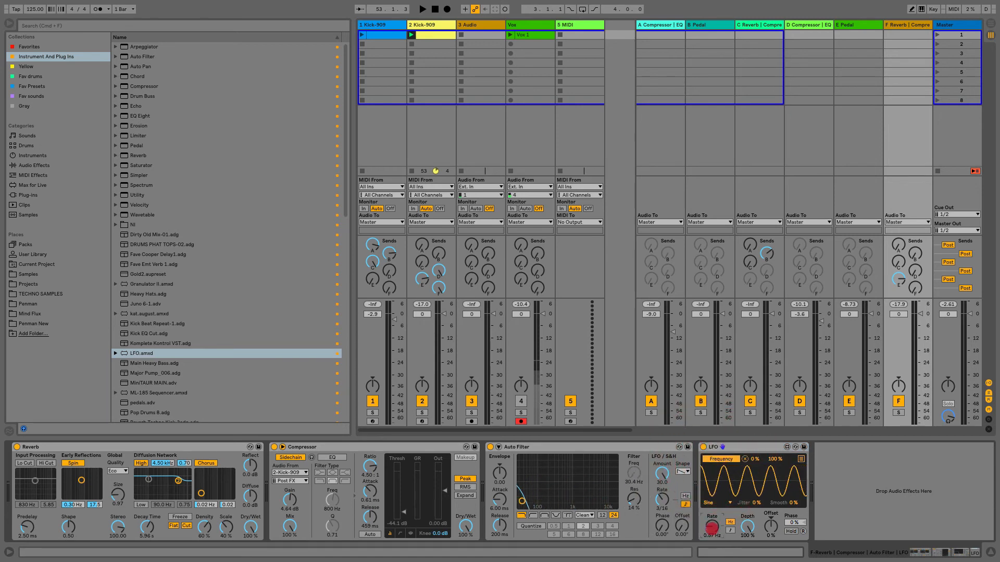
drag(704, 530, 749, 529)
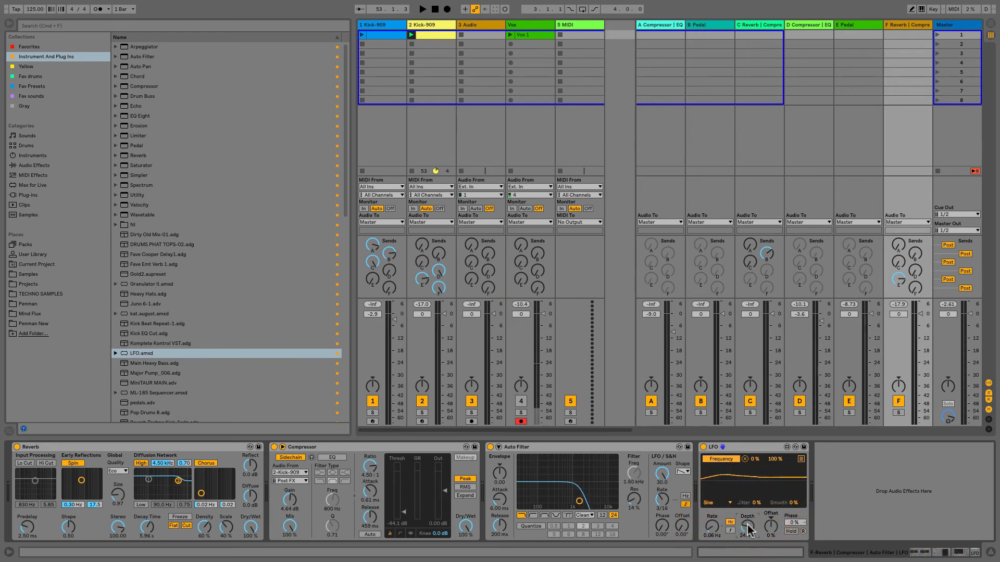
key(space)
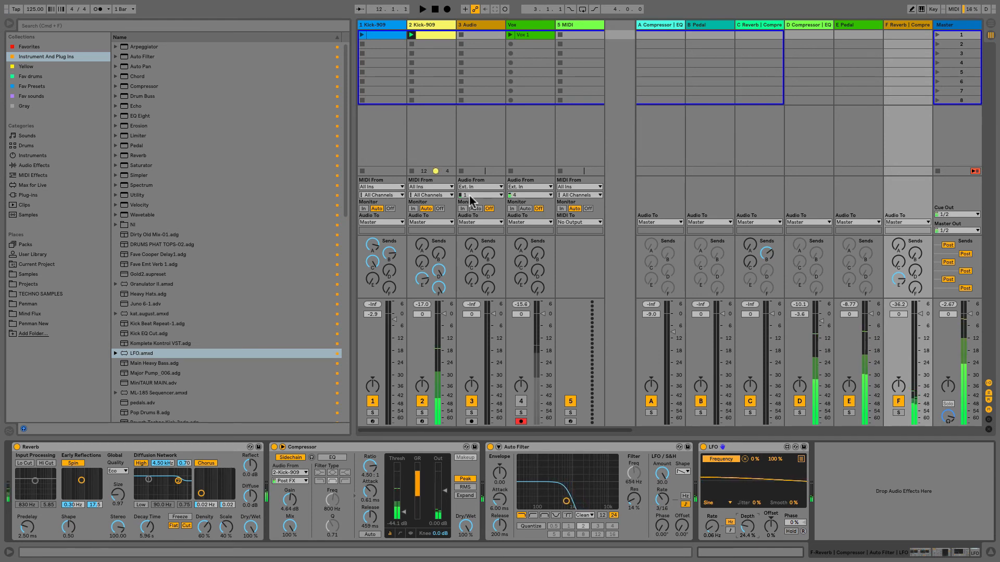
Step: Add a Drum Buss after the Kick-909 instrument on track 2 and start playback
click(434, 30)
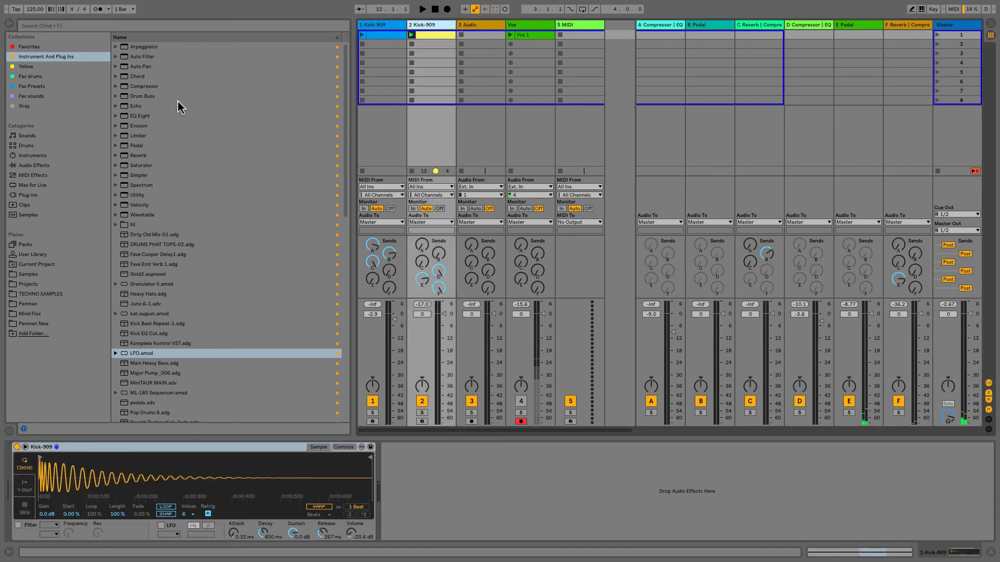
double_click(149, 95)
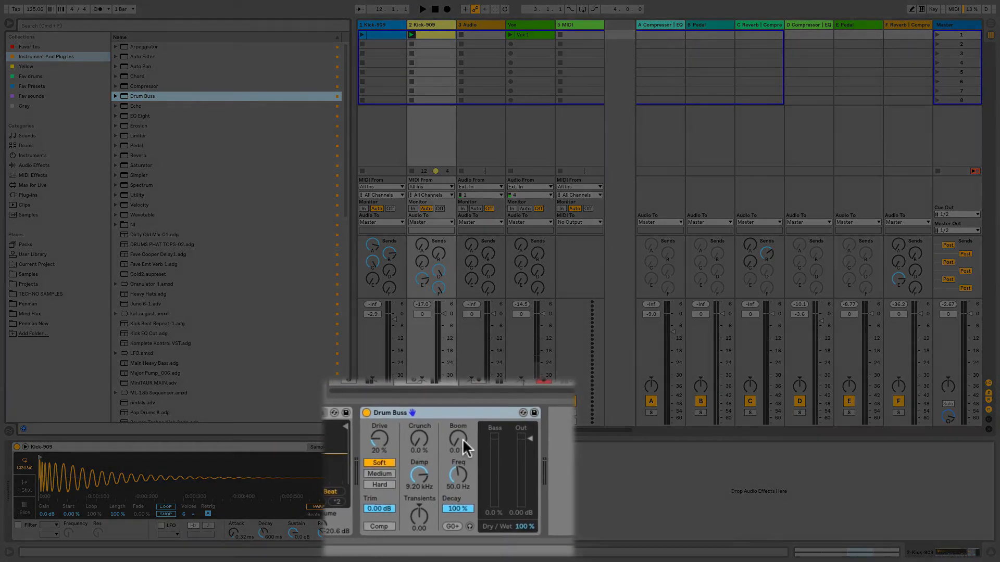
key(space)
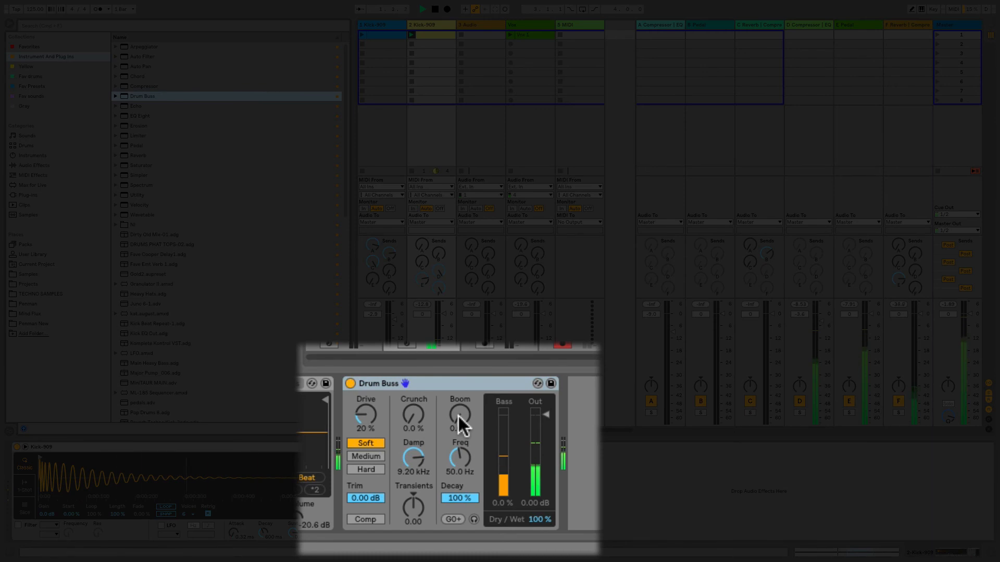
Step: Set the Drum Buss Boom to 16%, Drive to 30% and Crunch to 30%
mouse_move(458, 417)
mouse_down()
mouse_move(458, 404)
mouse_move(460, 413)
mouse_up()
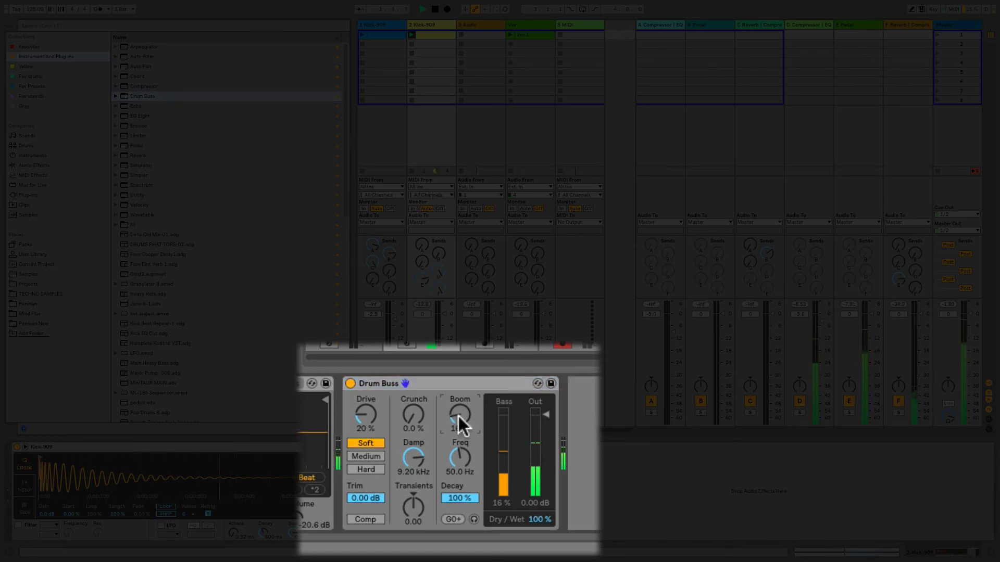
drag(375, 415, 375, 406)
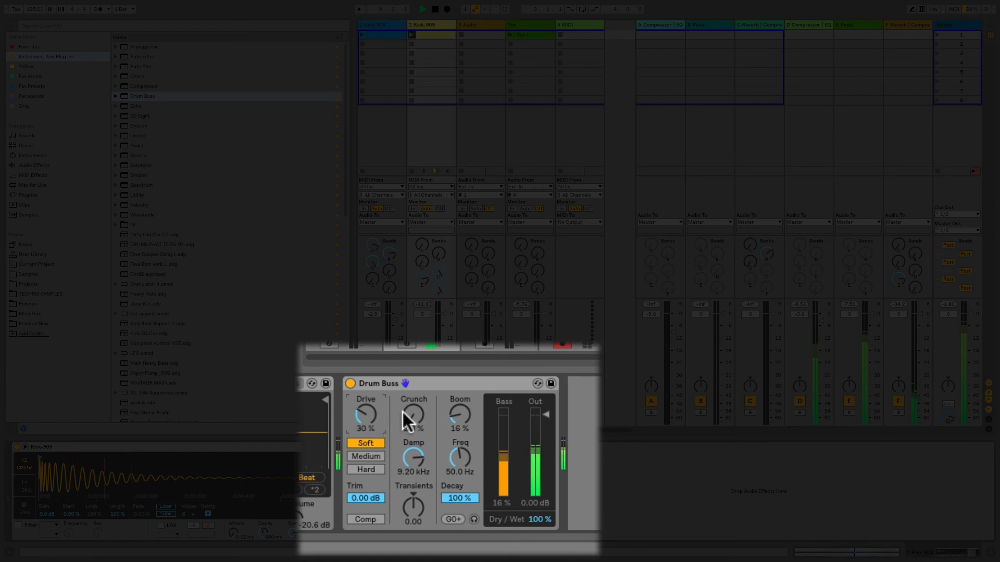
mouse_move(413, 419)
mouse_down()
mouse_move(413, 391)
mouse_move(413, 403)
mouse_up()
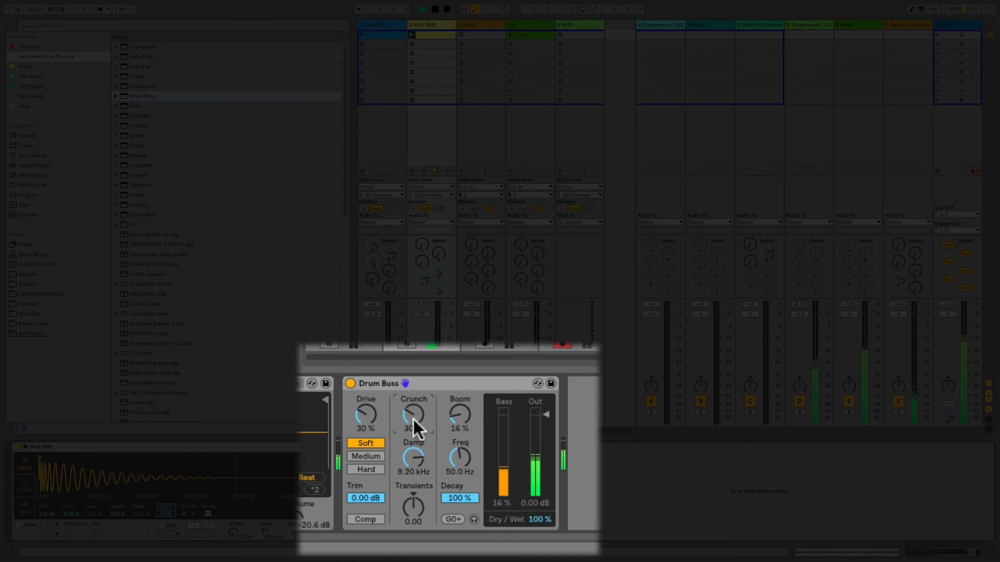
Step: Set the Drum Buss Dry/Wet to 39% and lower return F's volume to -3.0 dB
mouse_move(604, 561)
drag(545, 519, 546, 551)
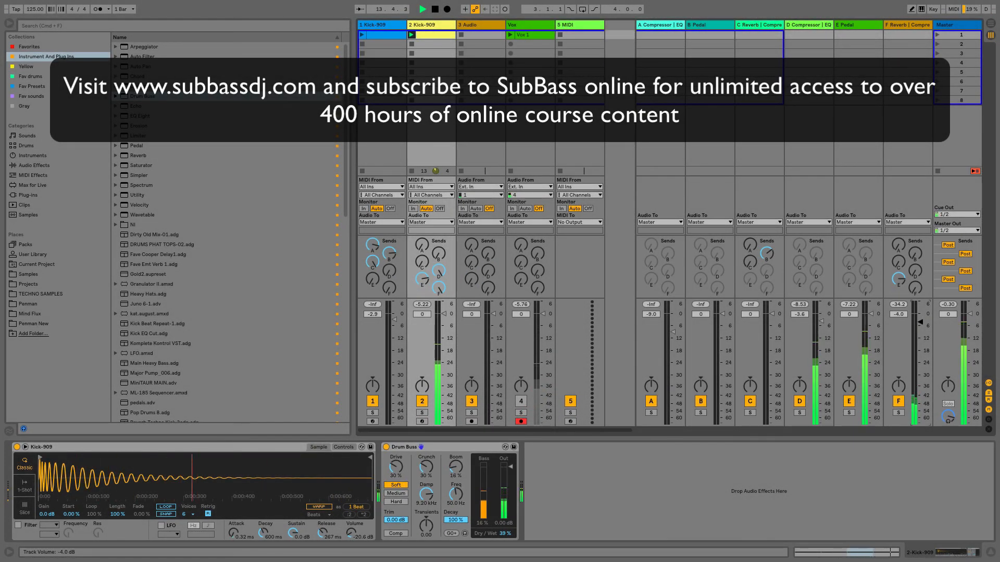
drag(920, 318, 918, 329)
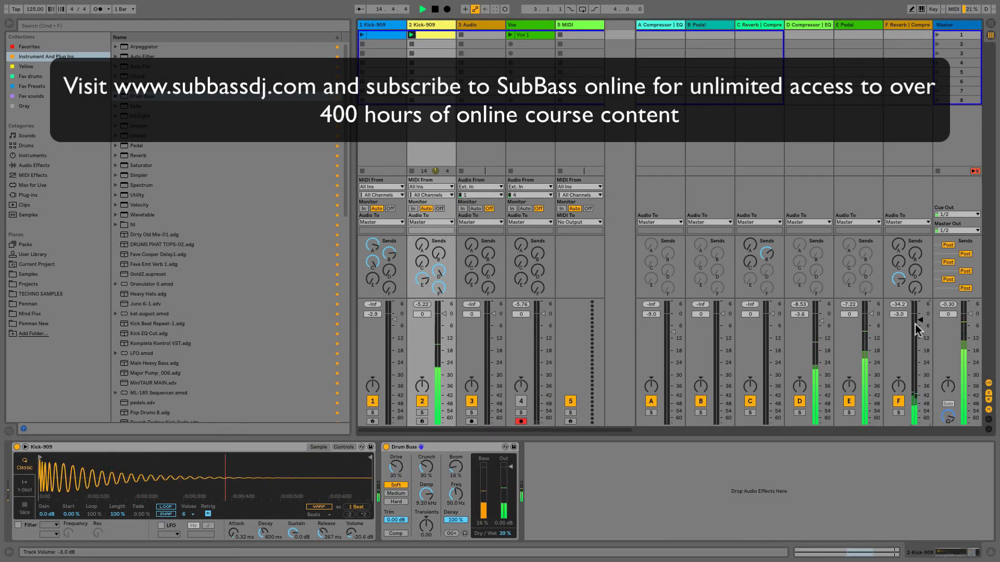